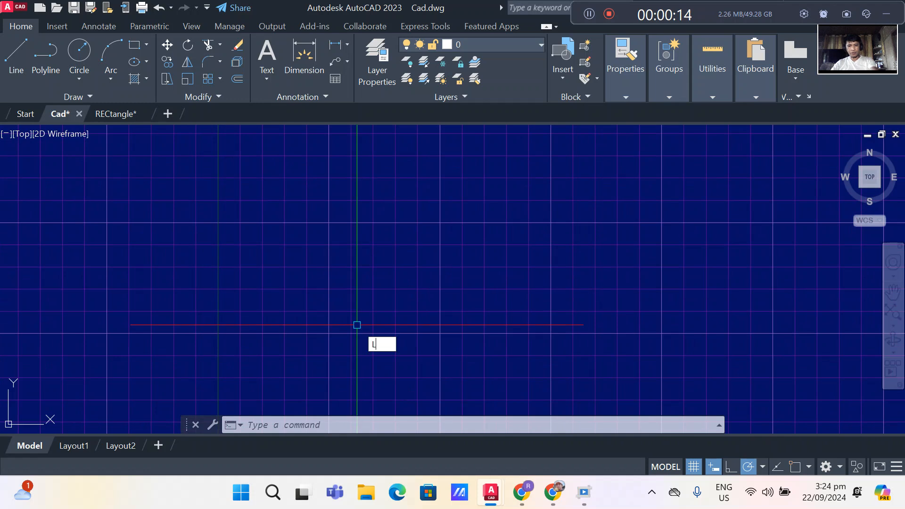
- Draw a horizontal line about 91 units long in an empty part of the drawing
left_click(311, 260)
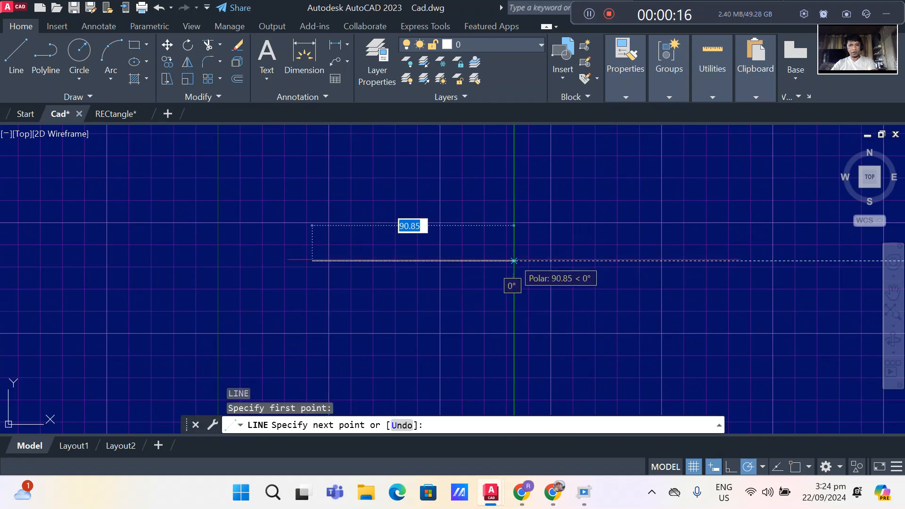
left_click(513, 260)
key("Return")
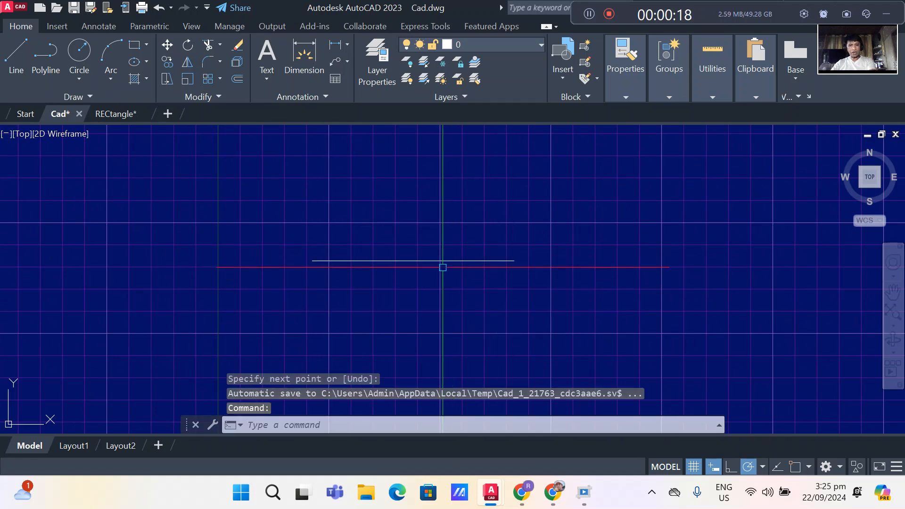
- Turn on object snap with the Endpoint and Midpoint modes
left_click(442, 260)
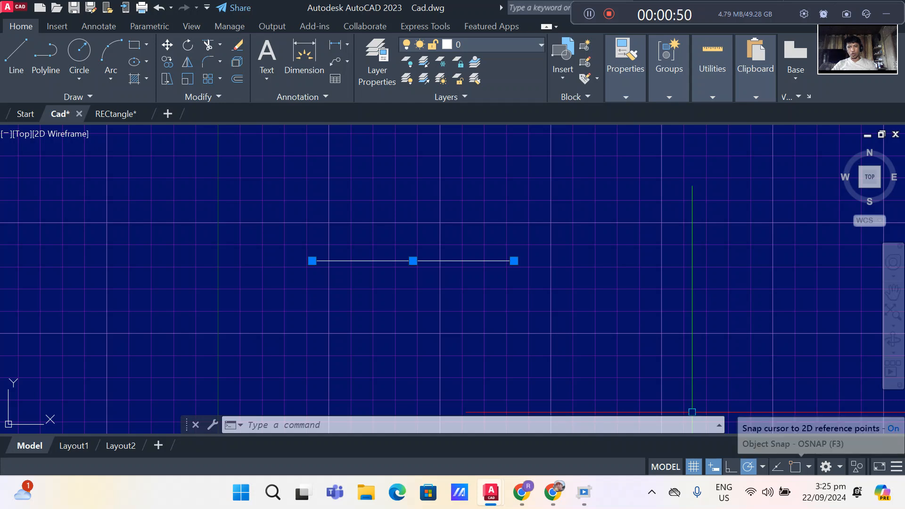
left_click(761, 467)
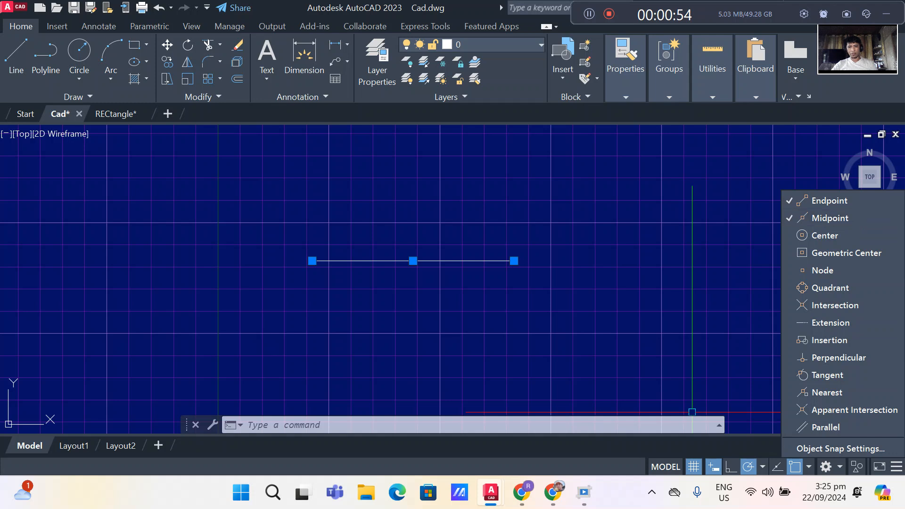
- Draw a vertical line upward from the right endpoint of the horizontal line
key("Return")
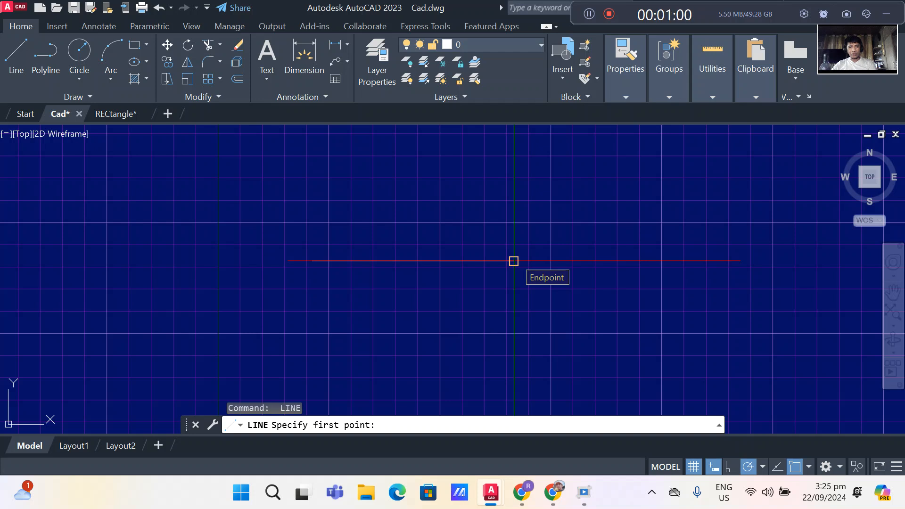
left_click(514, 260)
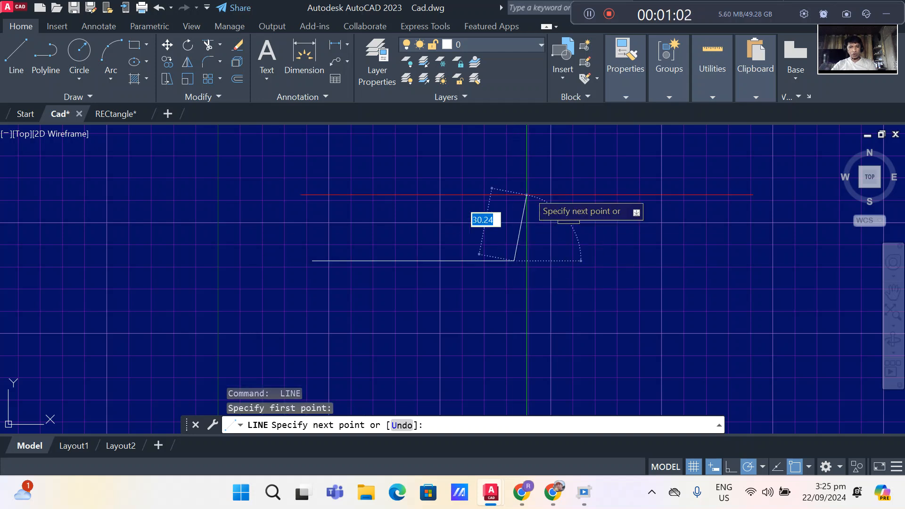
left_click(514, 164)
key("Return")
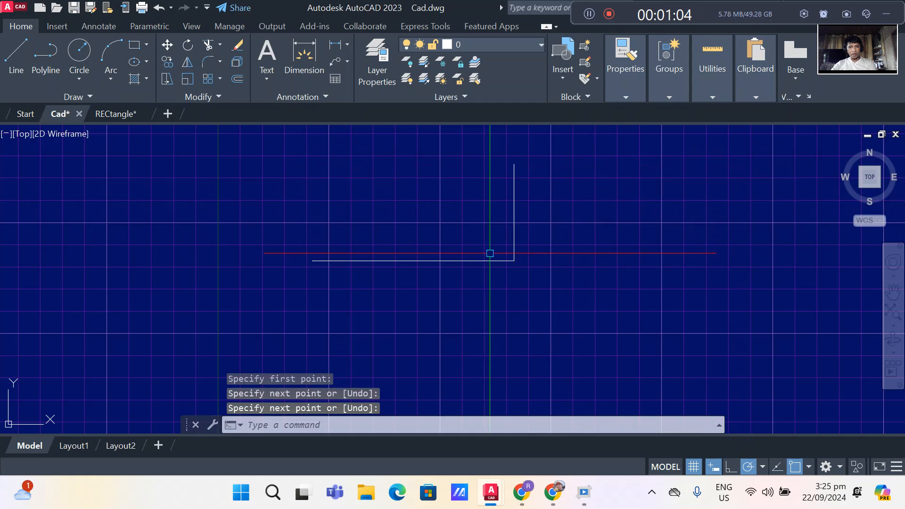
- Draw a vertical line about 45 units long upward from the midpoint of the horizontal line
key("Return")
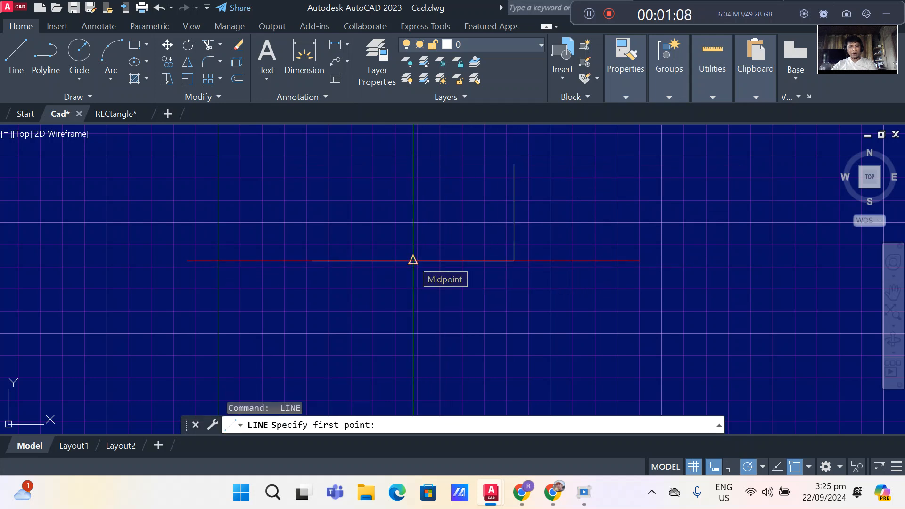
left_click(413, 260)
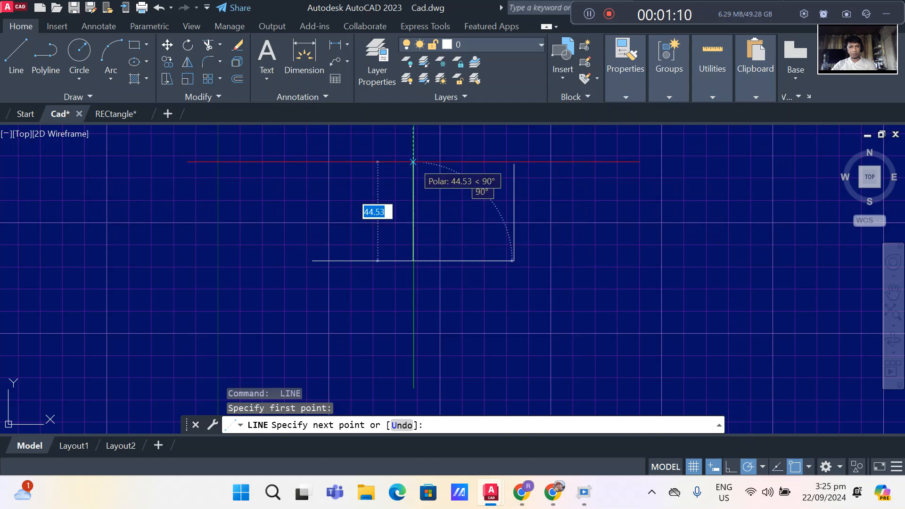
left_click(413, 162)
key("Return")
- Erase the horizontal line together with the two vertical lines standing on it
scroll(419, 220, "down", 2)
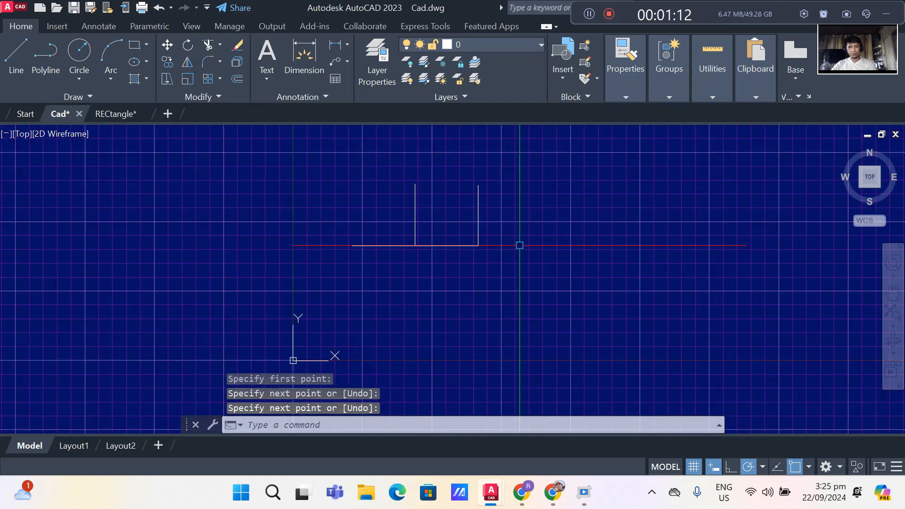
left_click(530, 179)
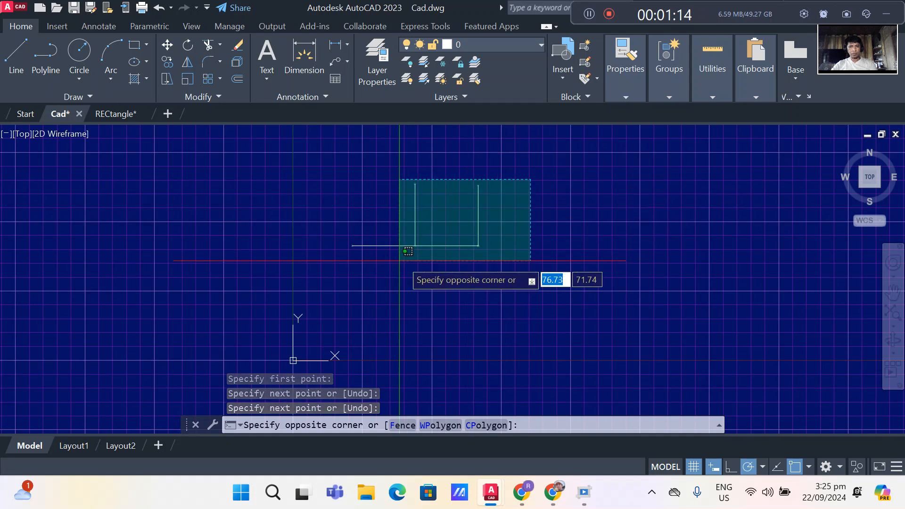
left_click(376, 257)
key("Delete")
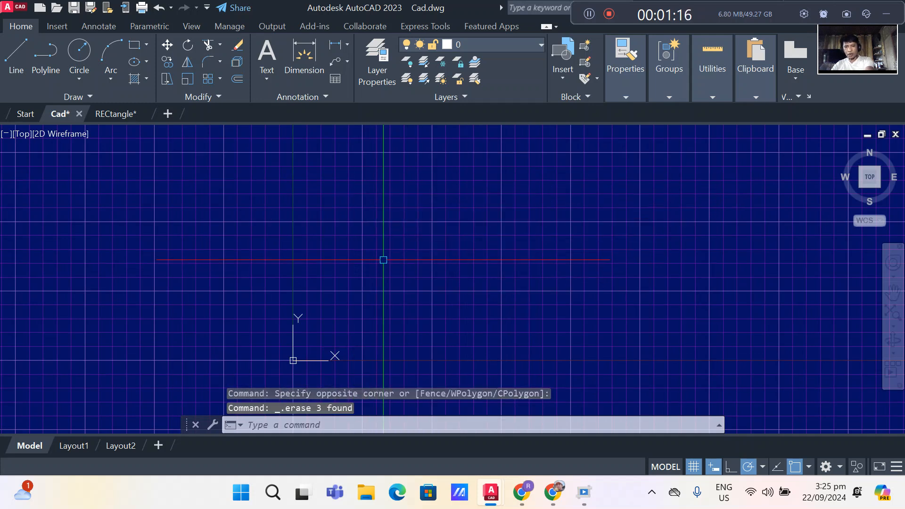
- Draw a rectangle about 91 units wide and 78 units high above and to the right of the origin
type("REC")
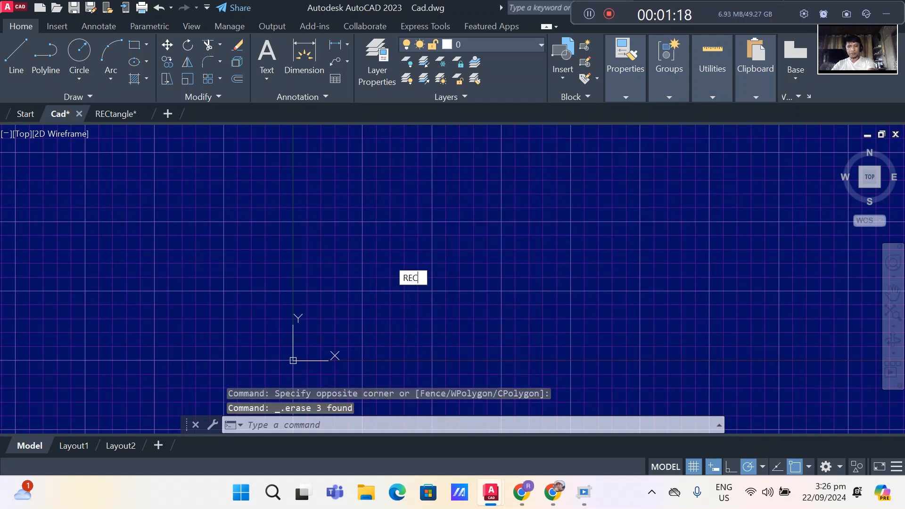
key("Return")
left_click(394, 198)
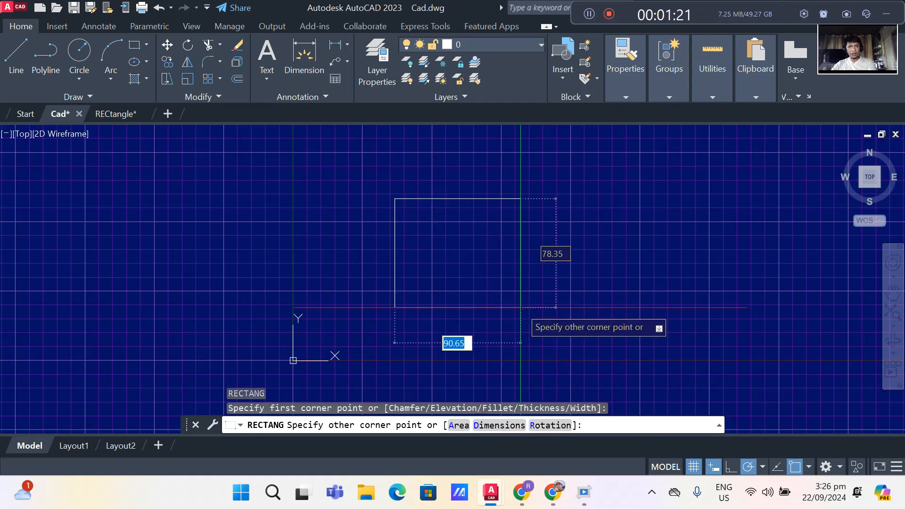
left_click(521, 307)
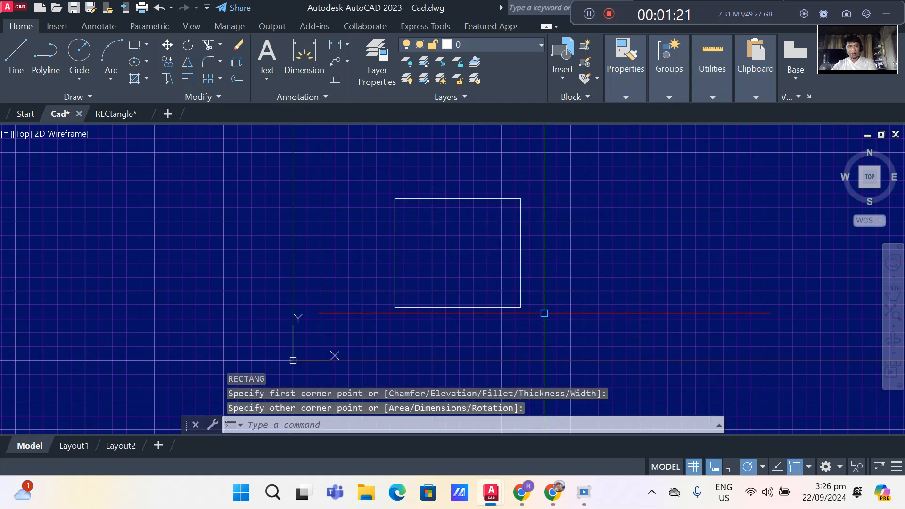
- Enable the Geometric Center object snap alongside Endpoint and Midpoint
left_click(521, 284)
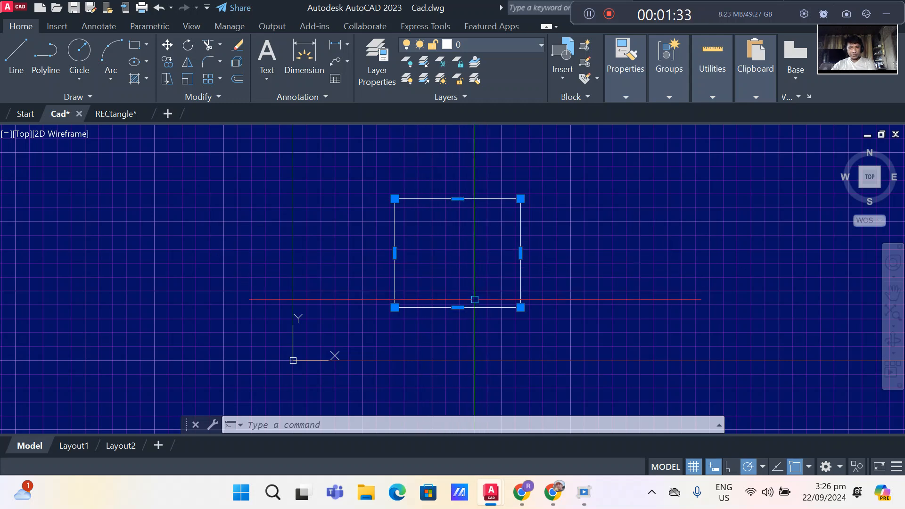
scroll(475, 301, "up", 2)
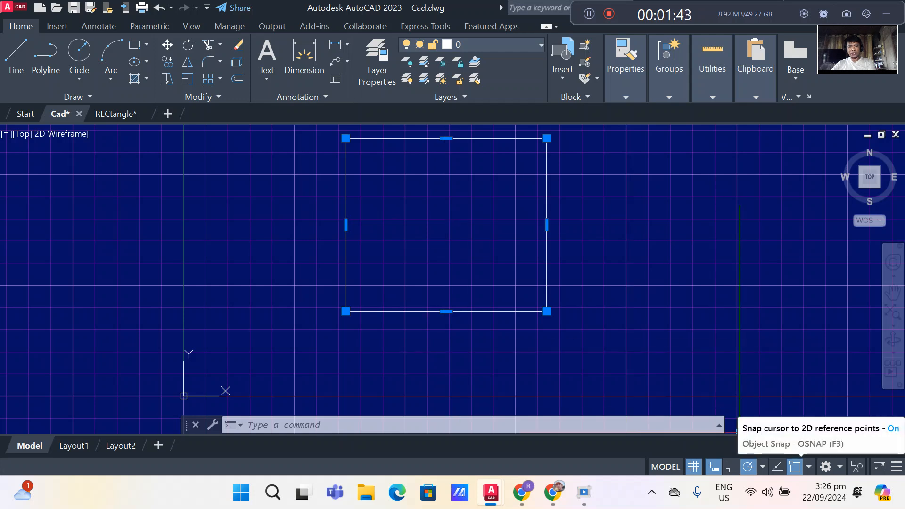
left_click(808, 466)
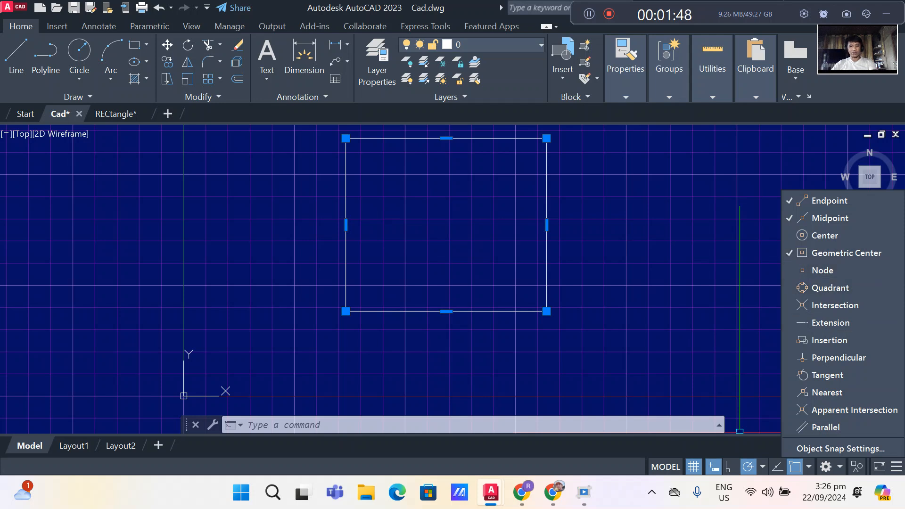
type("l")
key("Return")
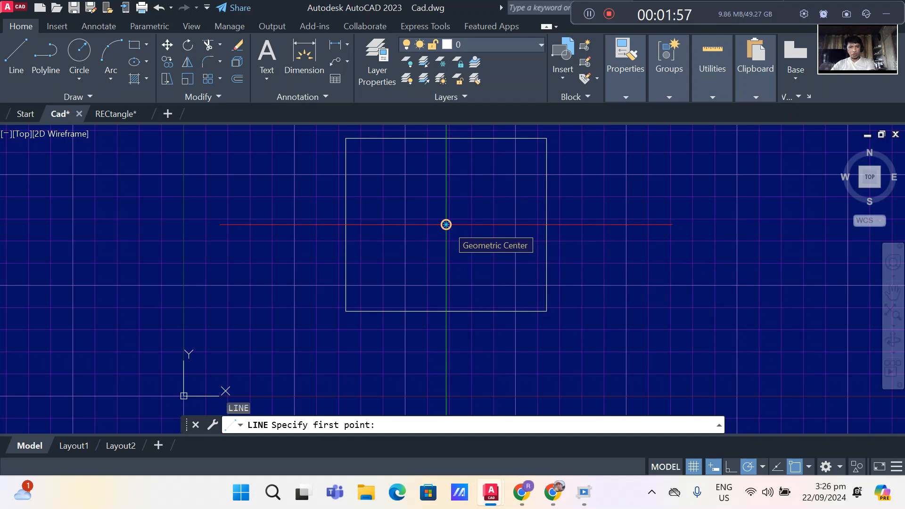
left_click(446, 225)
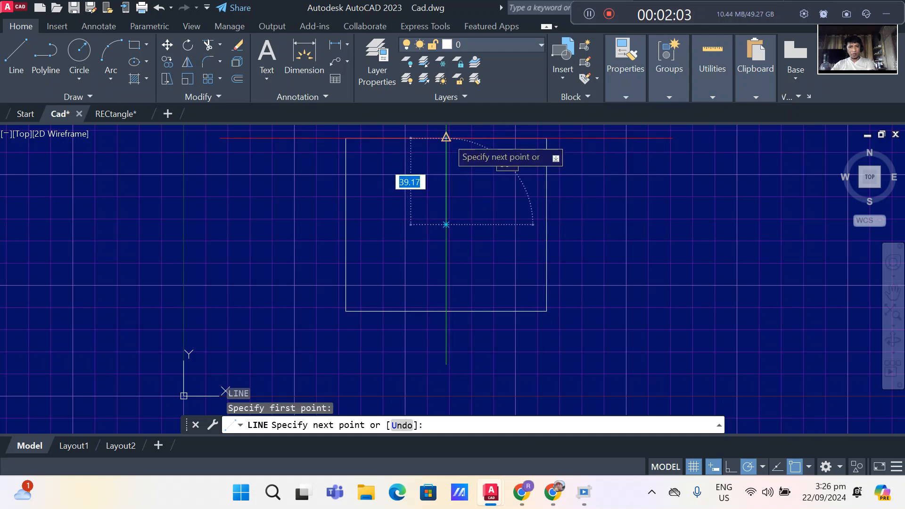
key("Return")
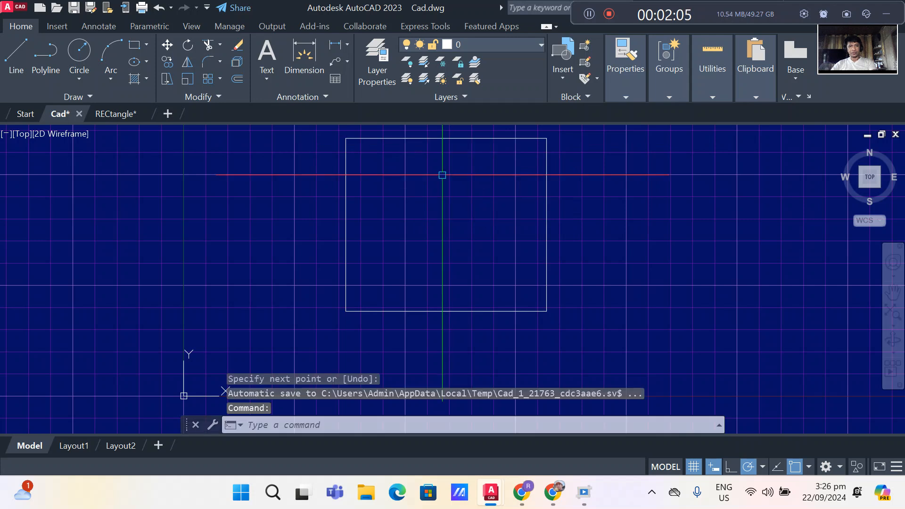
- Draw a circle with a radius of about 42 units to the right of the rectangle
scroll(413, 203, "down", 2)
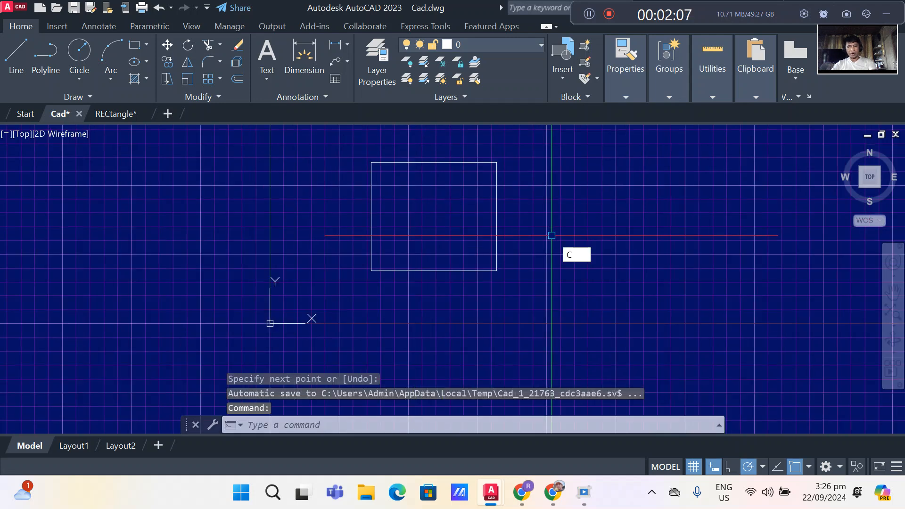
key("Return")
left_click(573, 222)
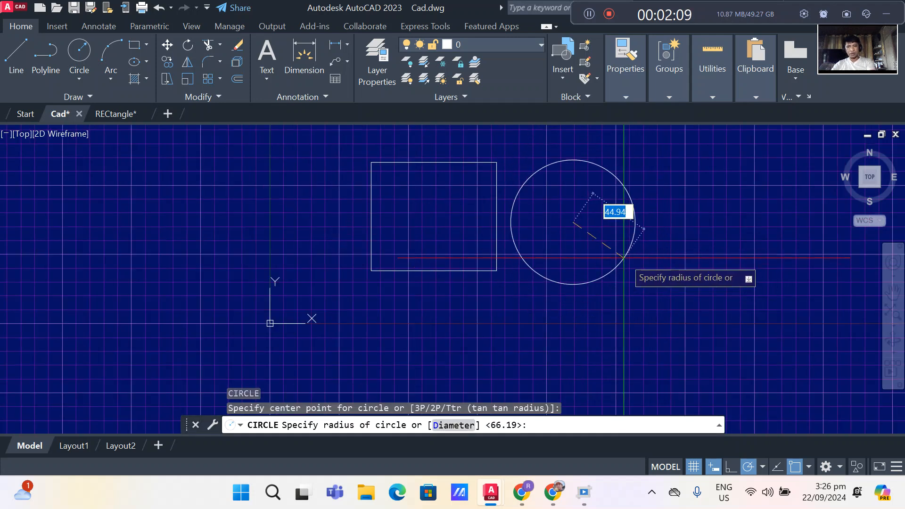
left_click(624, 251)
scroll(621, 253, "down", 2)
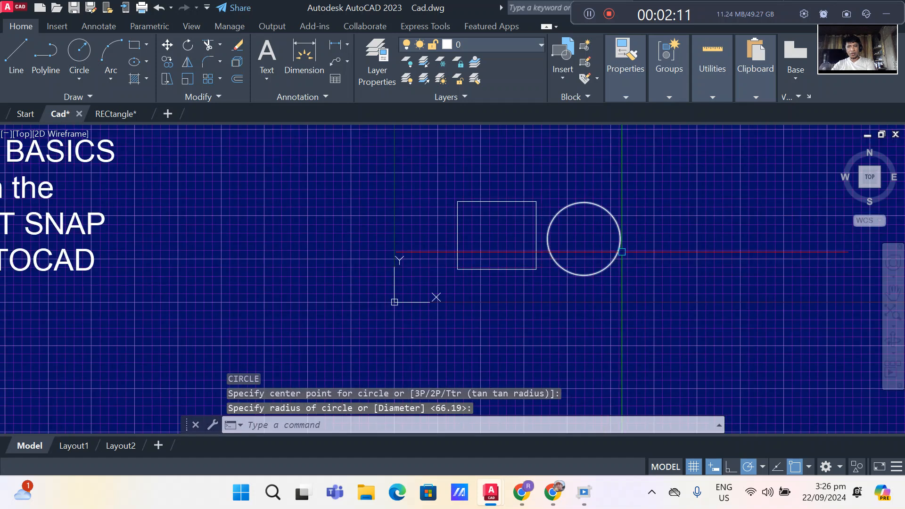
- Enable the Quadrant and Center object snaps in addition to the active modes
scroll(620, 254, "up", 2)
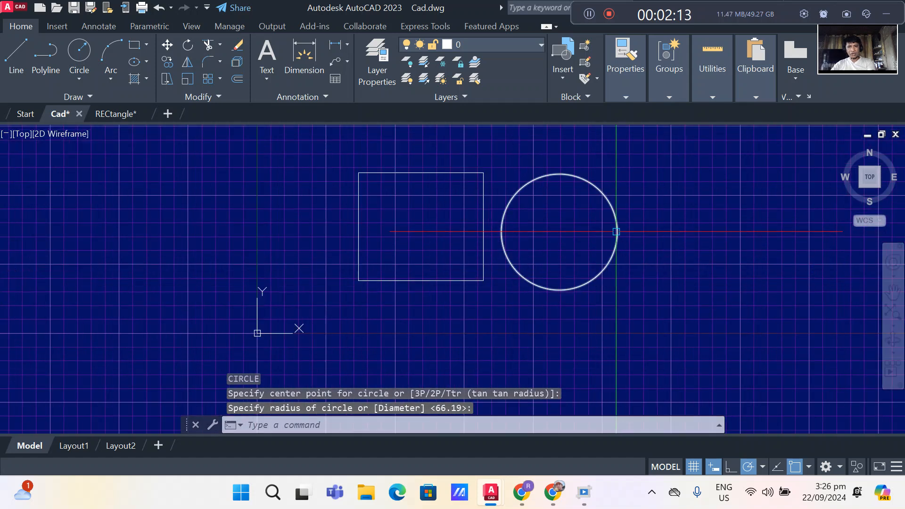
scroll(616, 231, "up", 2)
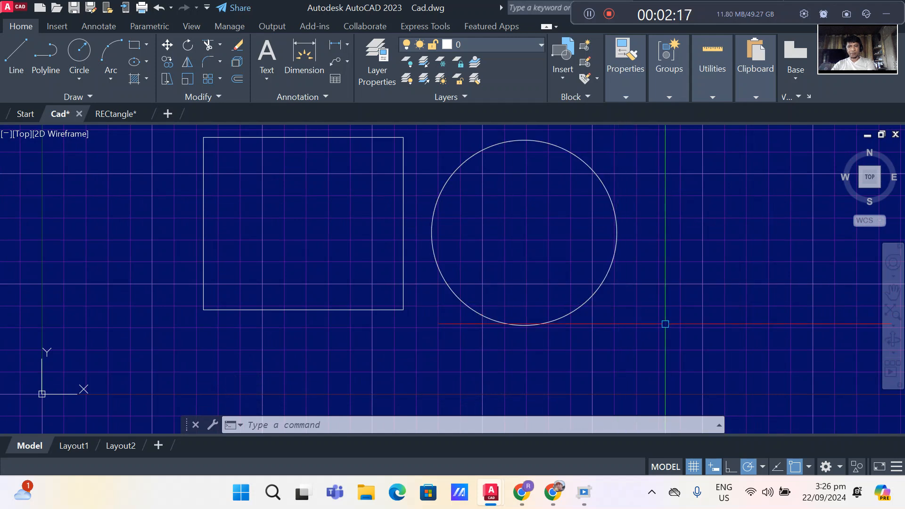
left_click(762, 466)
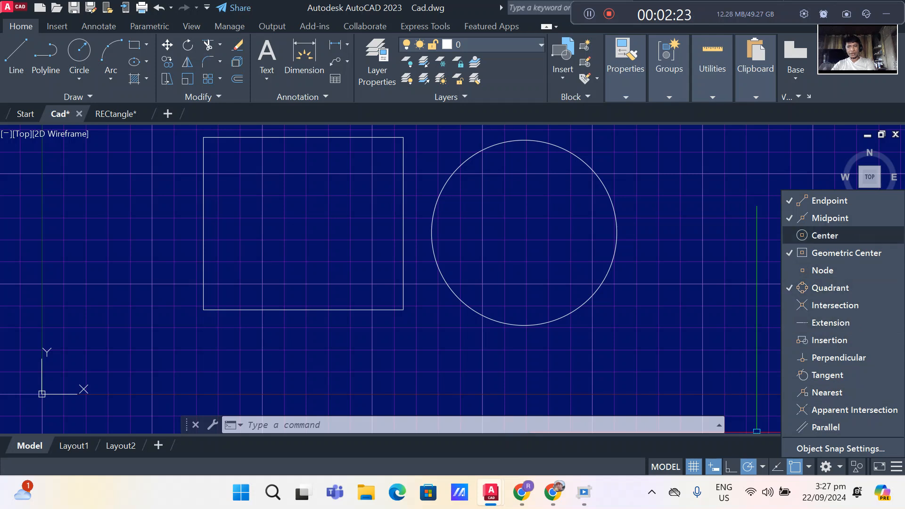
left_click(824, 235)
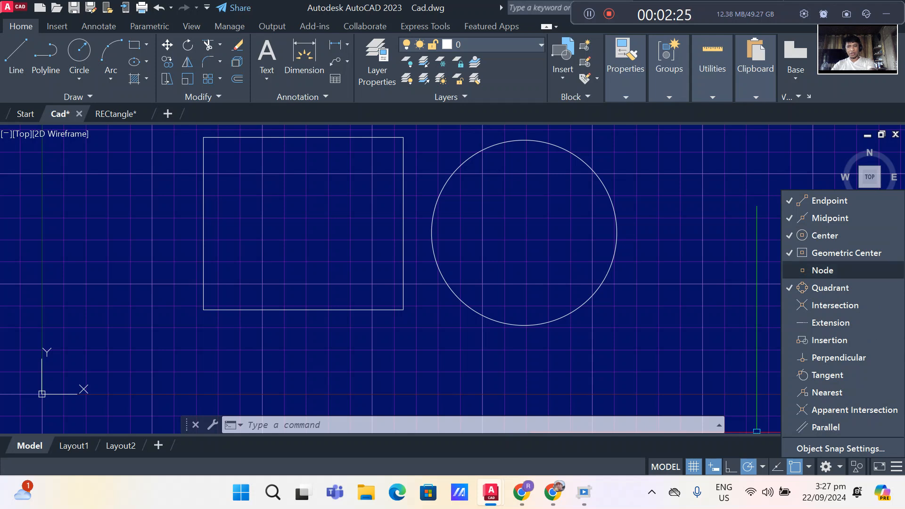
- Draw a concentric circle with a radius of about 17 units from the existing circle's center
type("c")
key("Return")
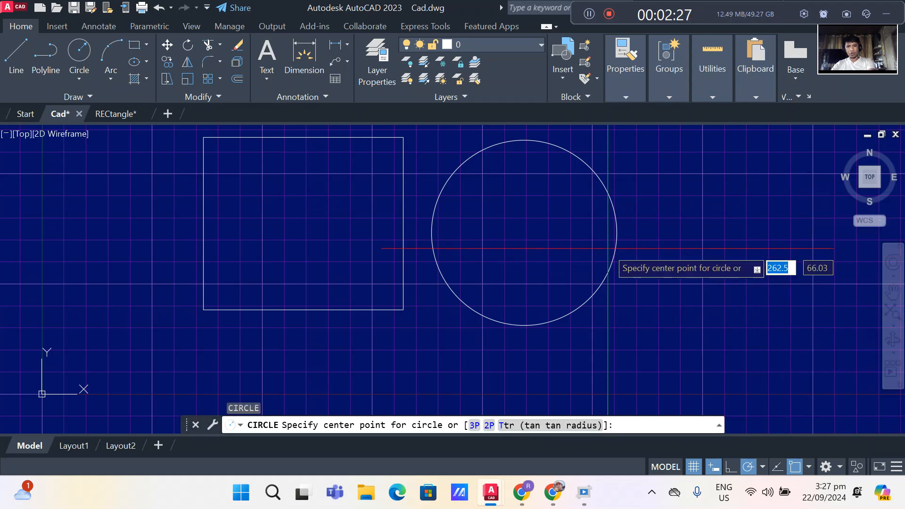
left_click(523, 233)
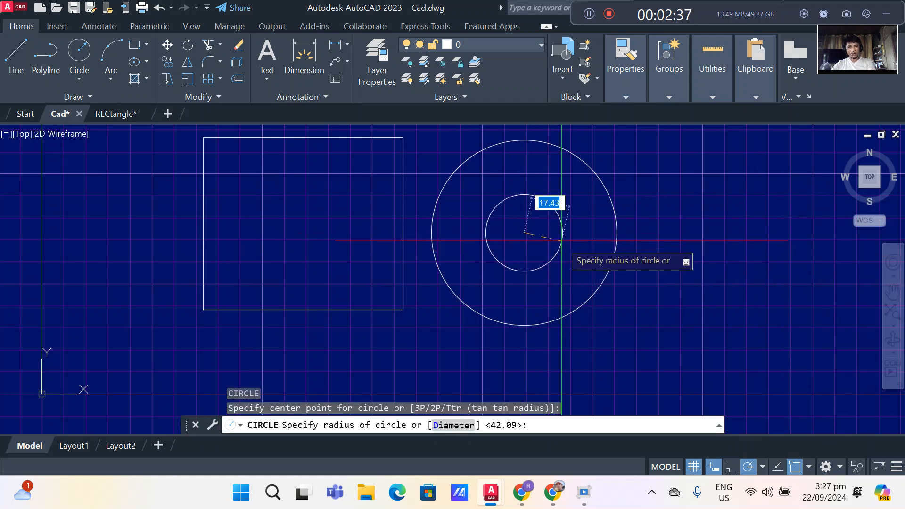
left_click(561, 241)
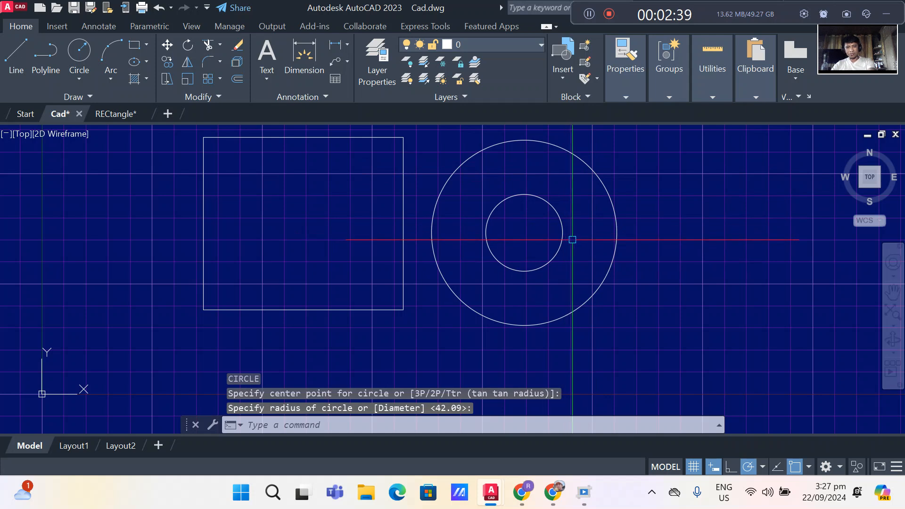
- Draw a horizontal line about 38 units long outward from the outer circle's right quadrant
key("Return")
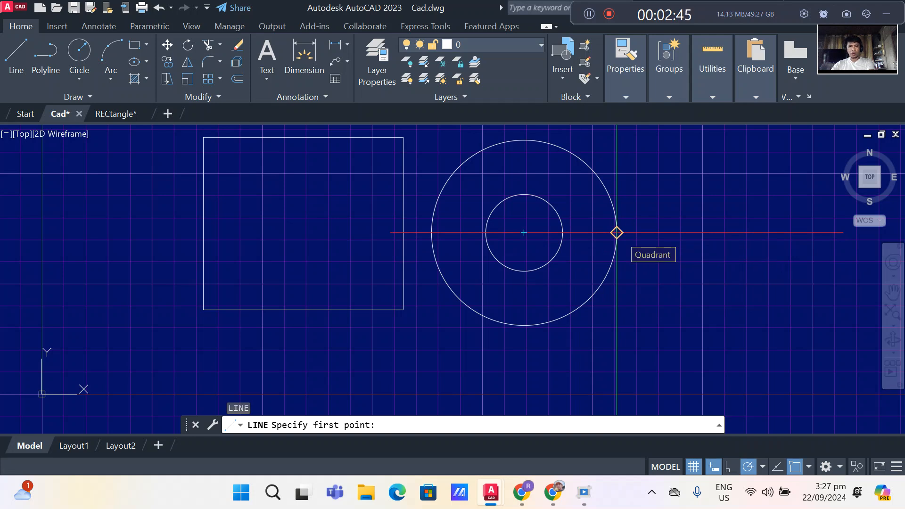
left_click(616, 232)
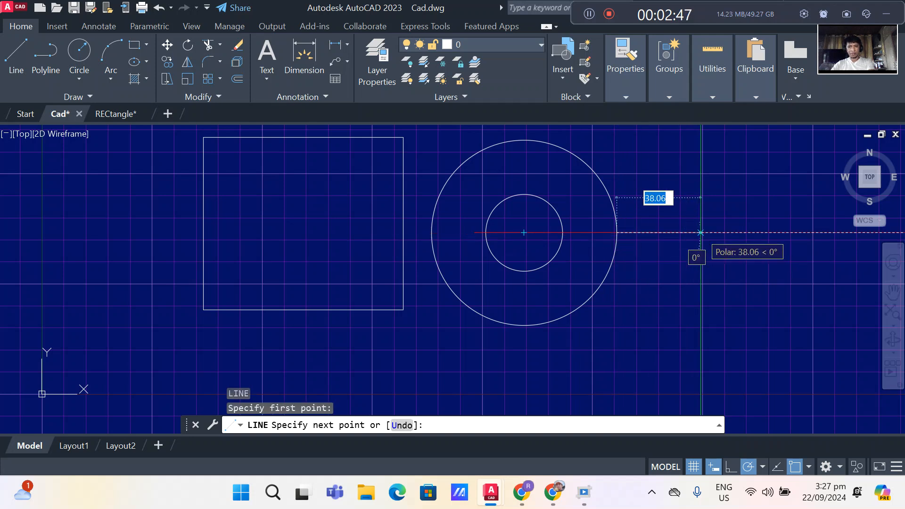
left_click(700, 233)
key("Return")
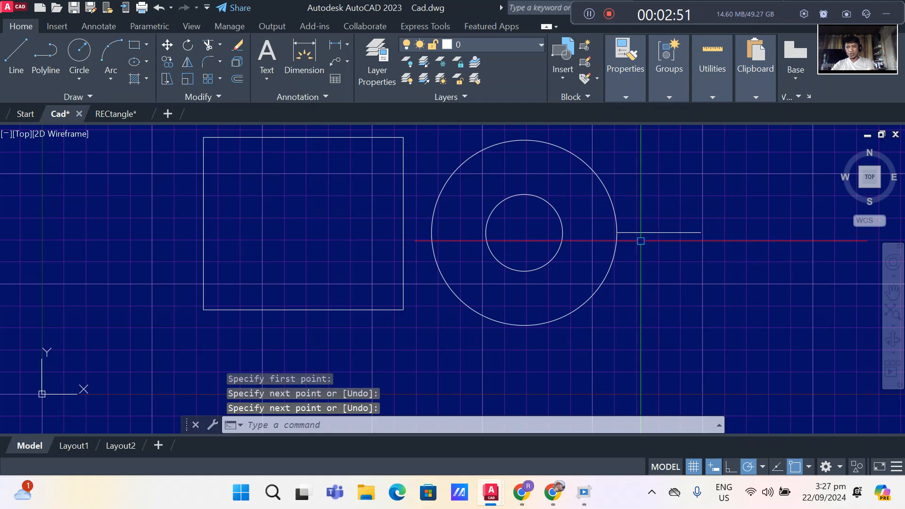
scroll(633, 240, "down", 4)
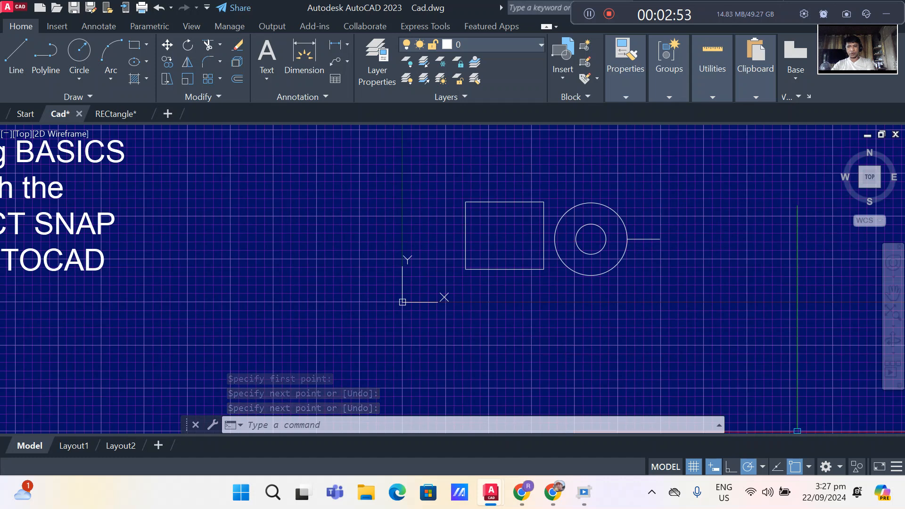
- Clear all active object snap modes in the drafting settings and enable only Intersection
left_click(762, 466)
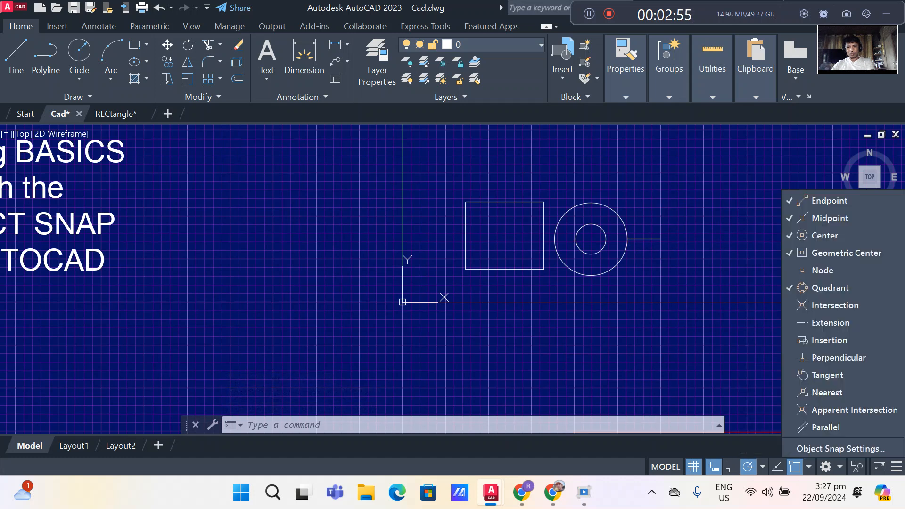
left_click(841, 448)
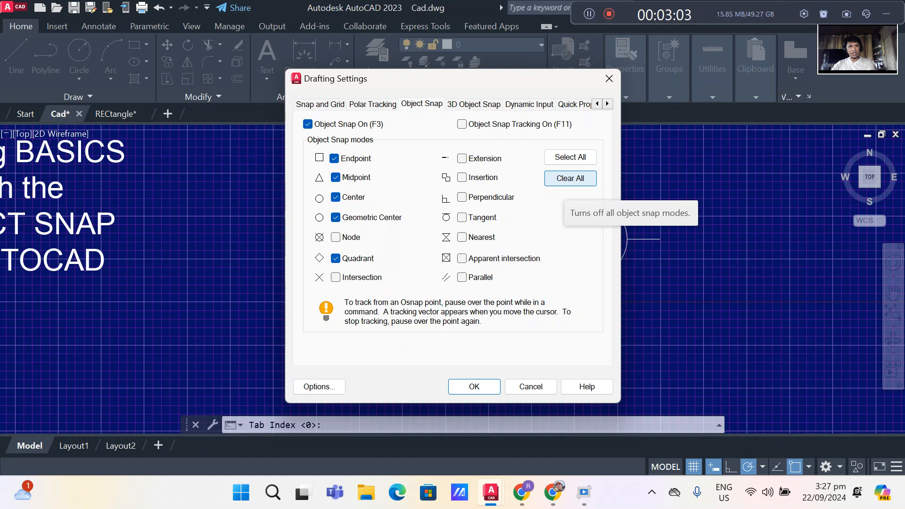
left_click(570, 178)
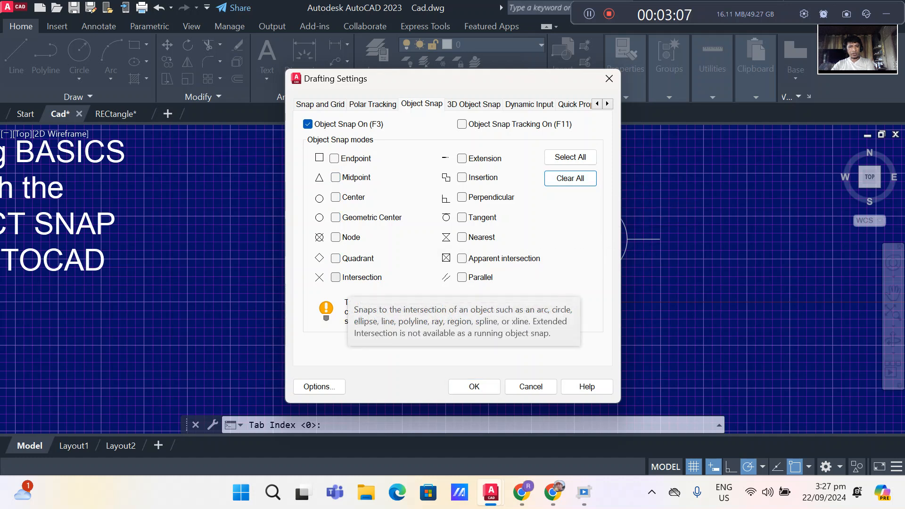
left_click(335, 277)
left_click(474, 386)
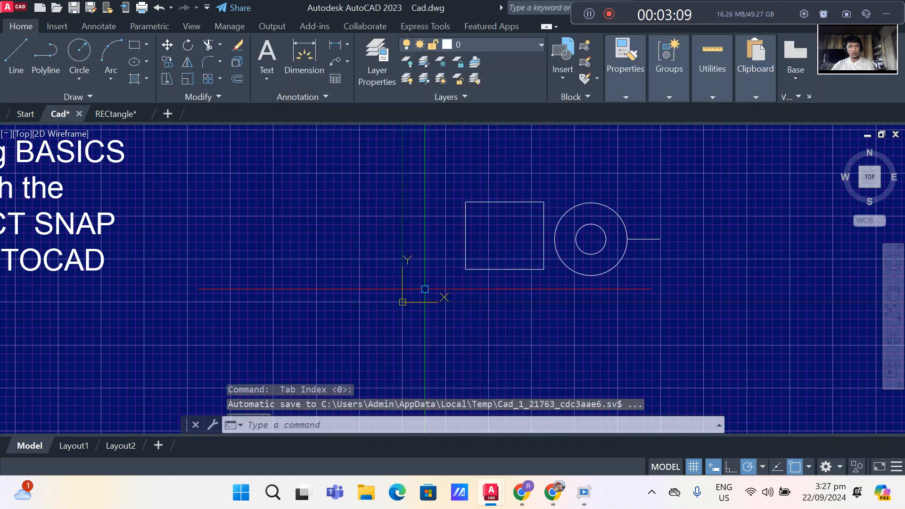
- Draw a vertical line crossing the horizontal line that extends from the outer circle's right quadrant
scroll(407, 307, "down", 2)
scroll(565, 254, "up", 6)
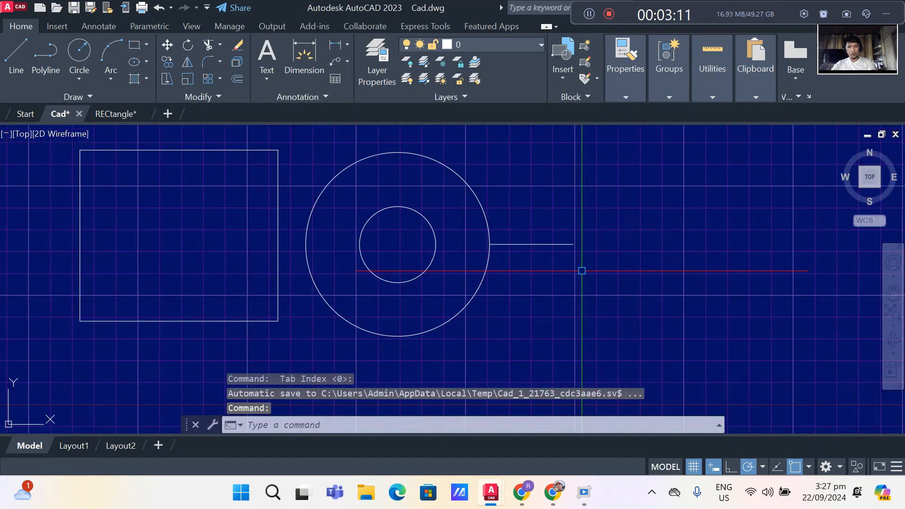
key("Return")
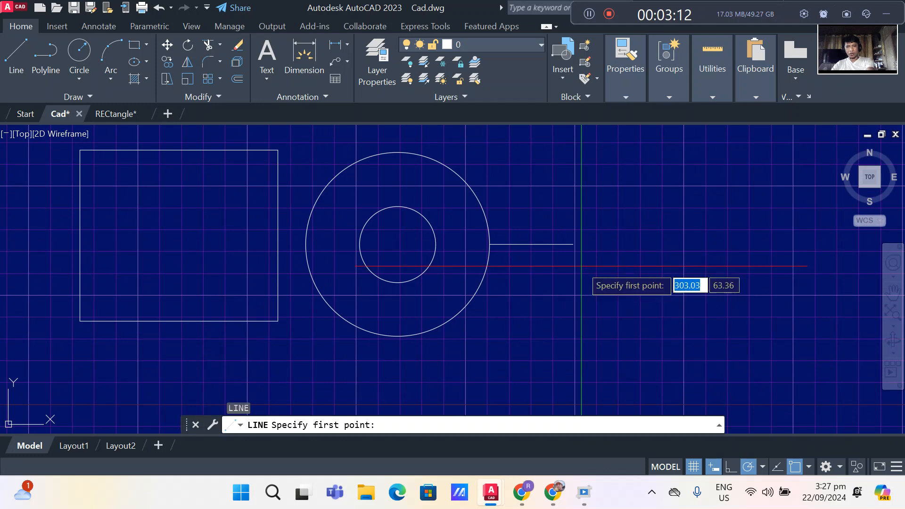
left_click(535, 184)
left_click(536, 325)
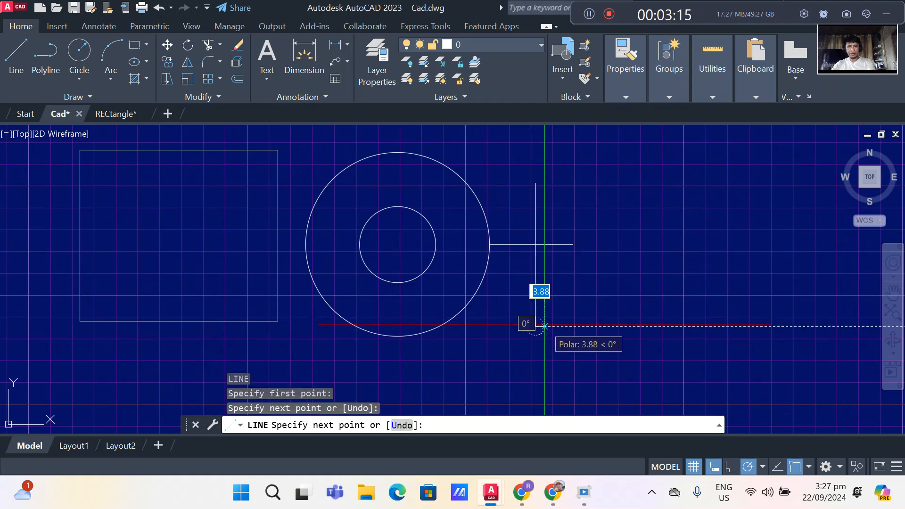
key("Return")
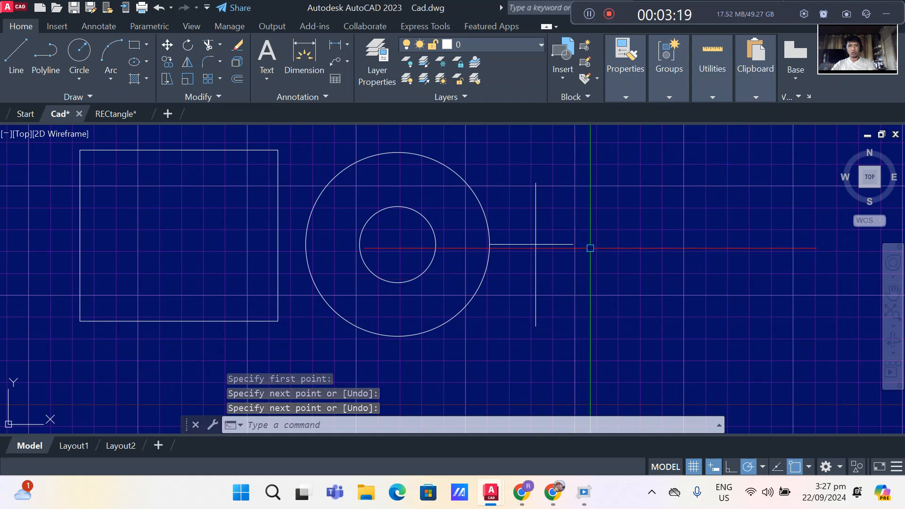
- Draw a diagonal line up and to the right, starting at the intersection of the two crossing lines
scroll(586, 246, "up", 2)
scroll(558, 246, "down", 2)
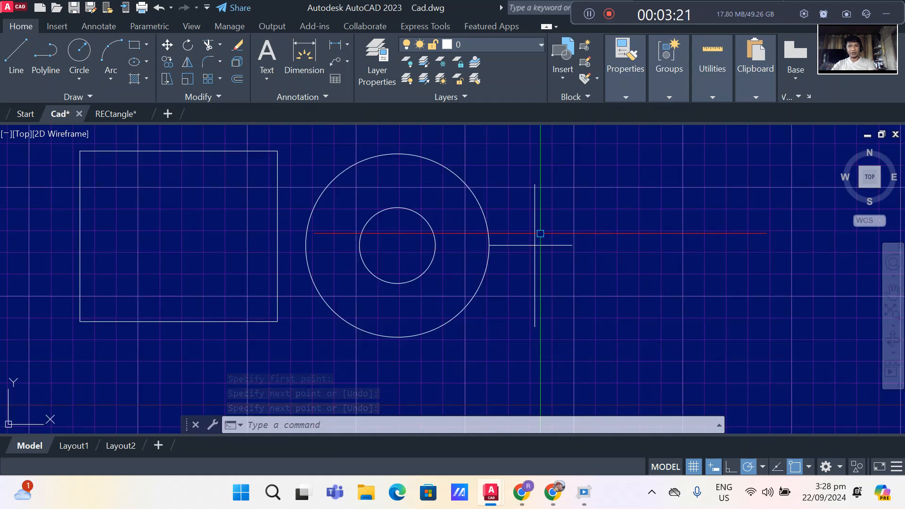
scroll(539, 246, "up", 3)
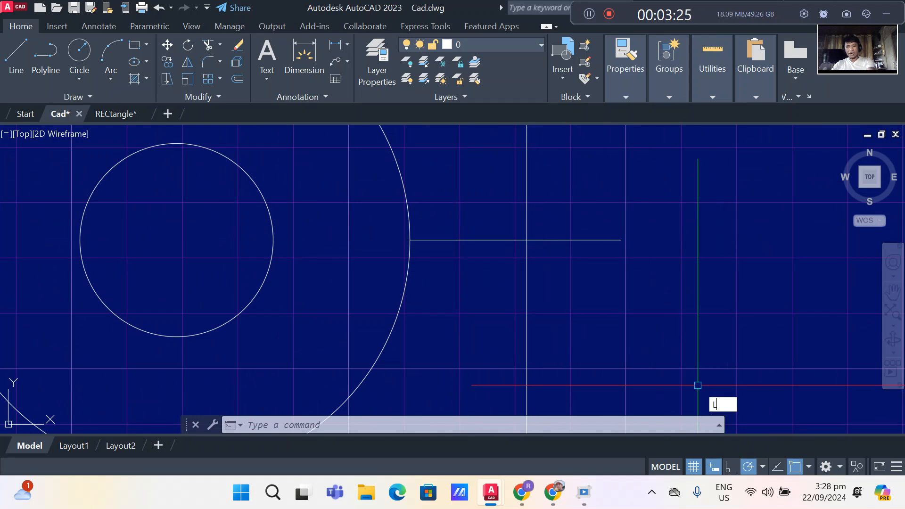
key("Return")
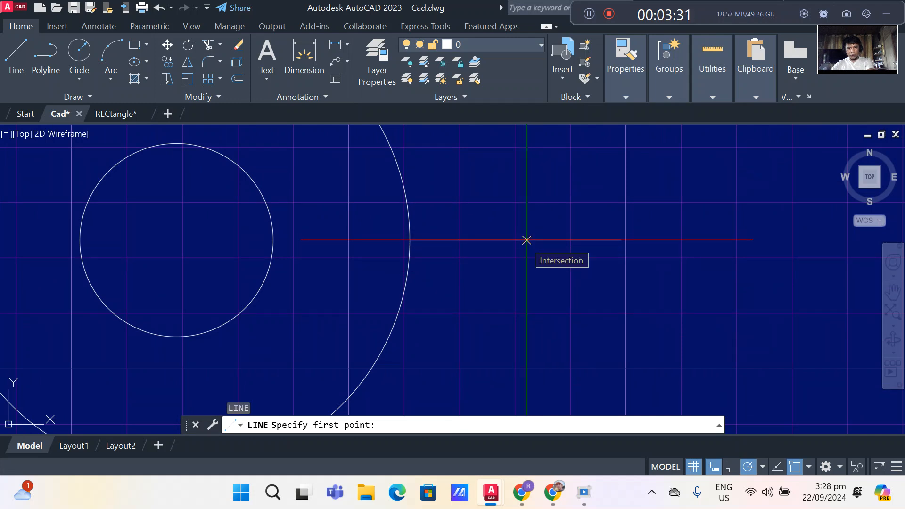
left_click(526, 240)
left_click(632, 141)
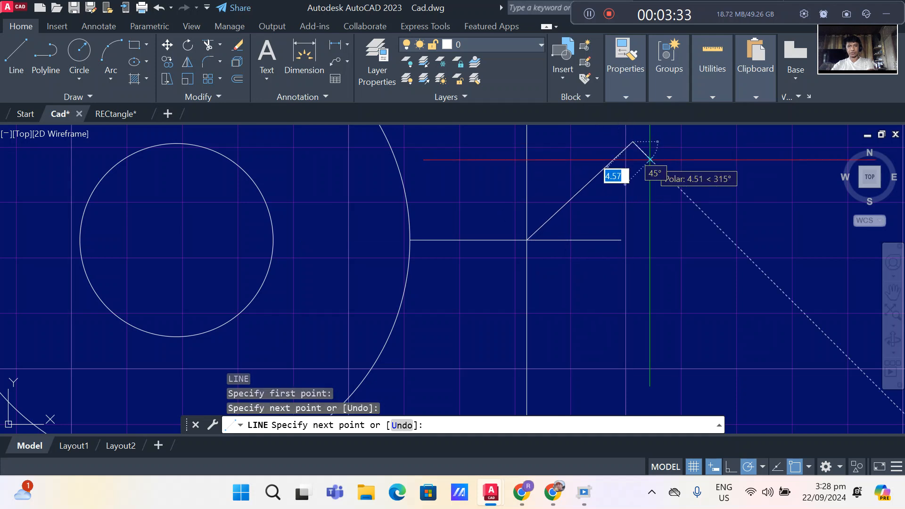
key("Return")
scroll(608, 204, "down", 2)
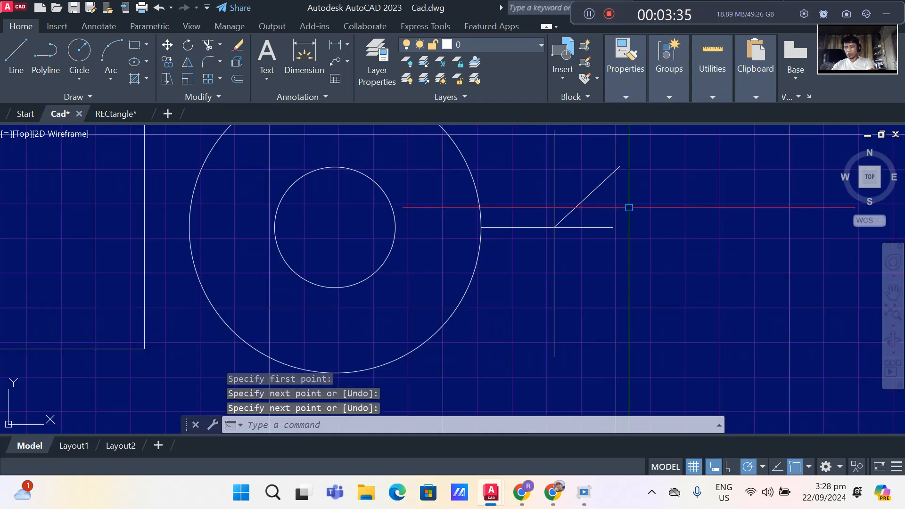
- Switch the object snap from Intersection to Perpendicular only
scroll(628, 207, "down", 3)
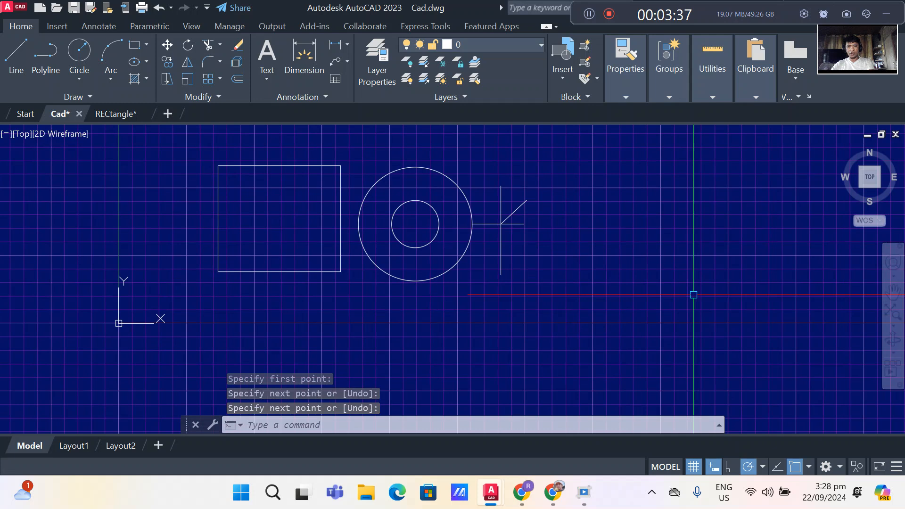
left_click(809, 466)
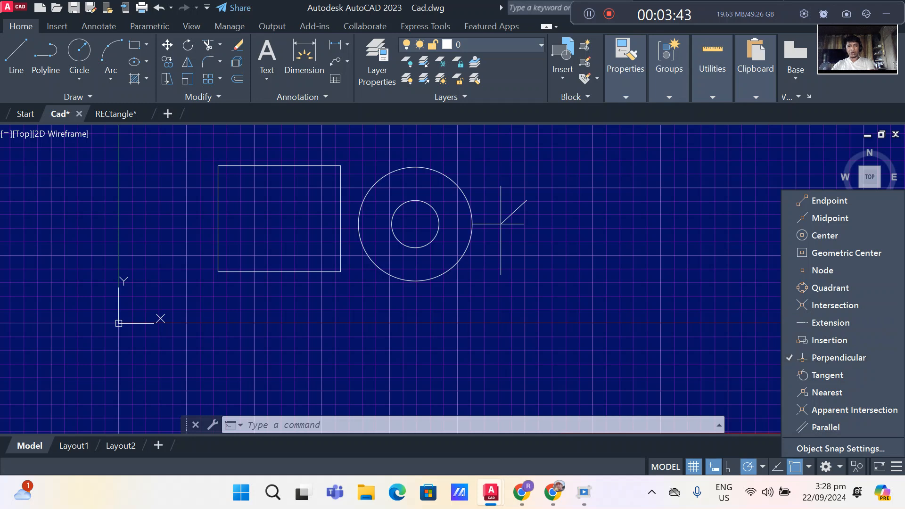
left_click(597, 245)
- Draw a separate horizontal line about 87 units long to the right of the crossing lines
scroll(597, 246, "up", 2)
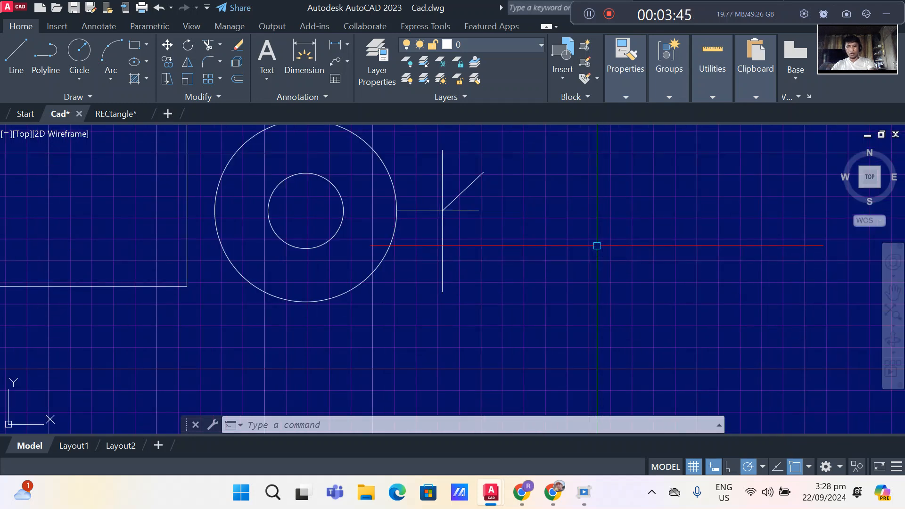
type("l")
key("Return")
left_click(535, 246)
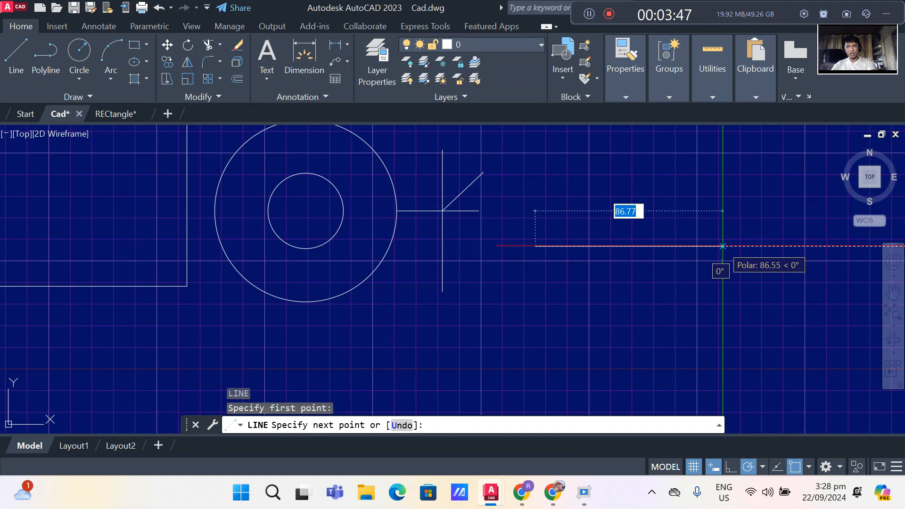
left_click(722, 246)
key("Return")
scroll(640, 272, "down", 2)
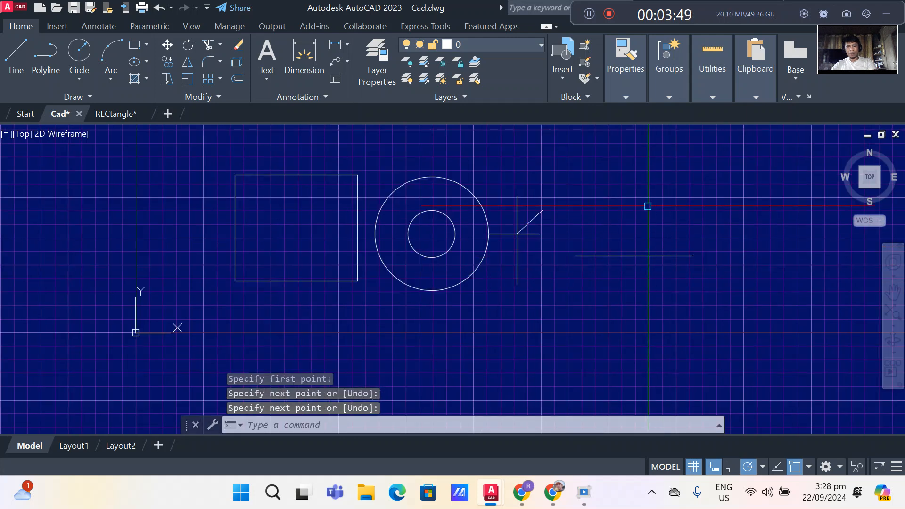
- Draw a vertical line about 55 units long from above down to the Perpendicular snap on the separate horizontal line
scroll(648, 206, "up", 2)
type("l")
key("Return")
left_click(648, 220)
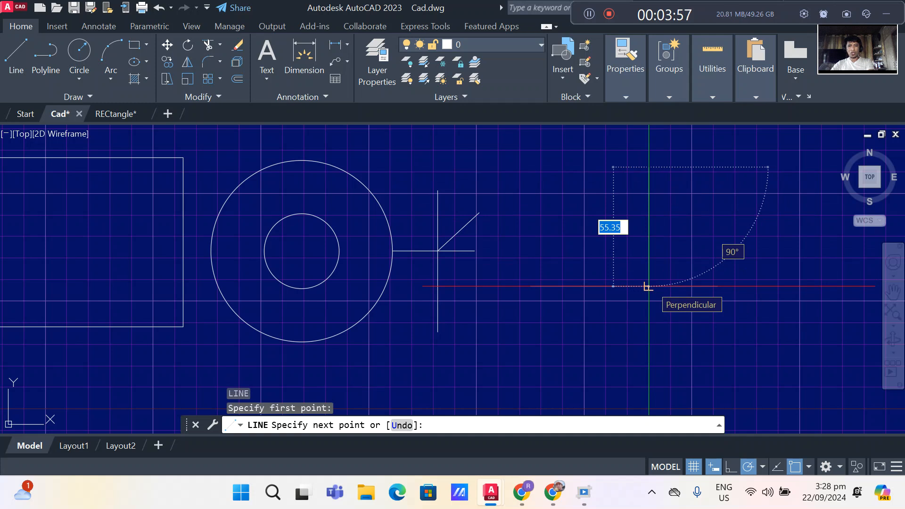
left_click(648, 286)
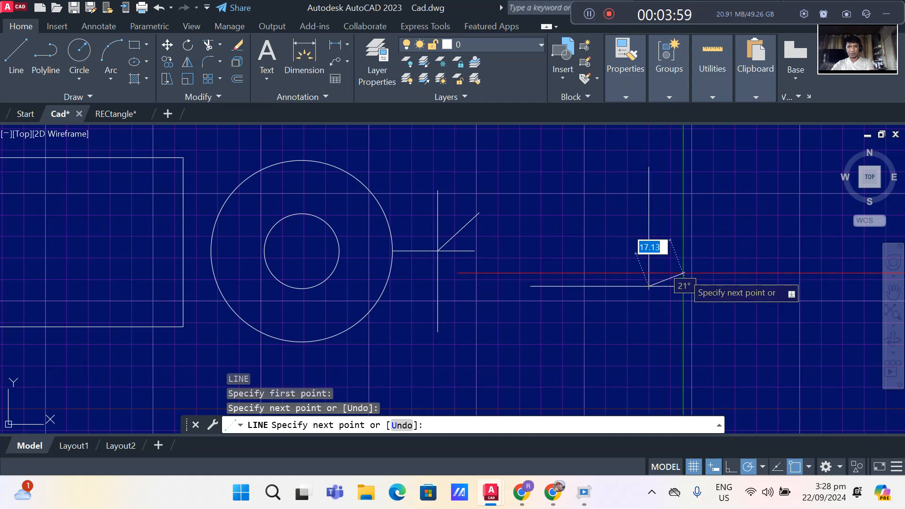
key("Return")
scroll(681, 271, "down", 2)
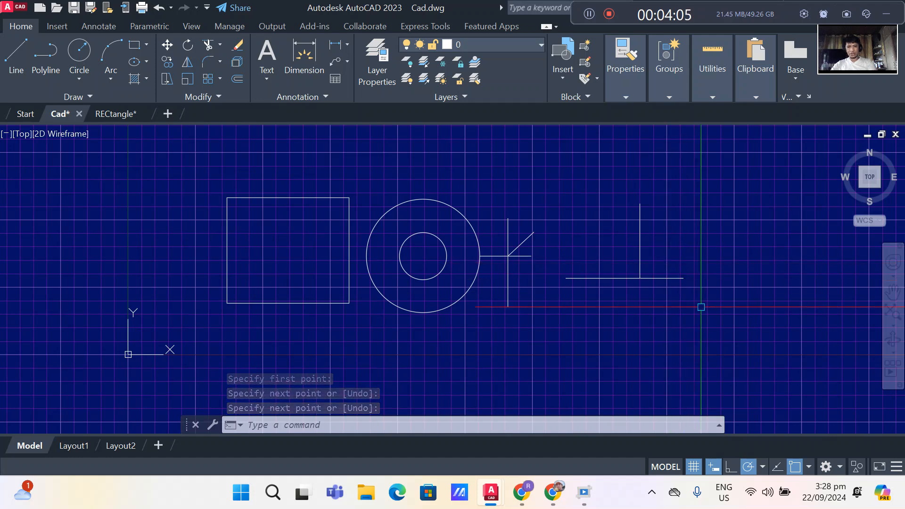
- Enable the Nearest object snap and disable Perpendicular
left_click(808, 467)
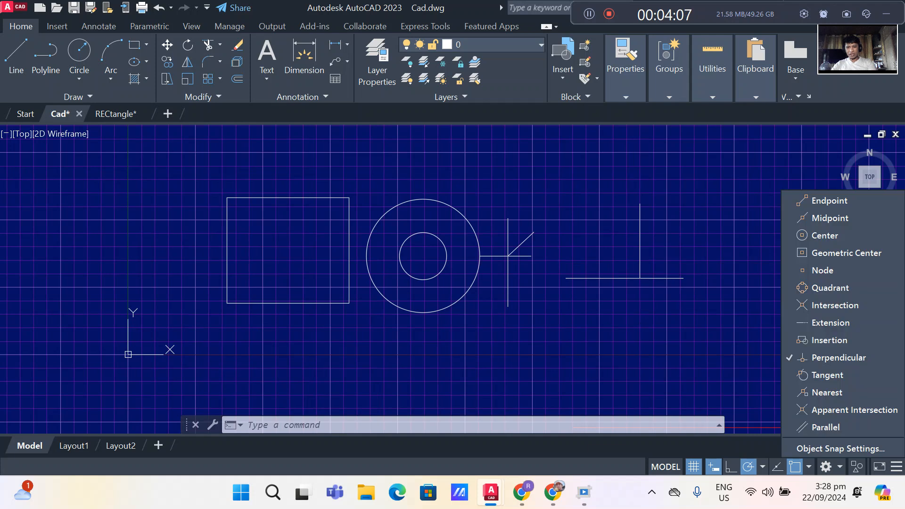
left_click(826, 392)
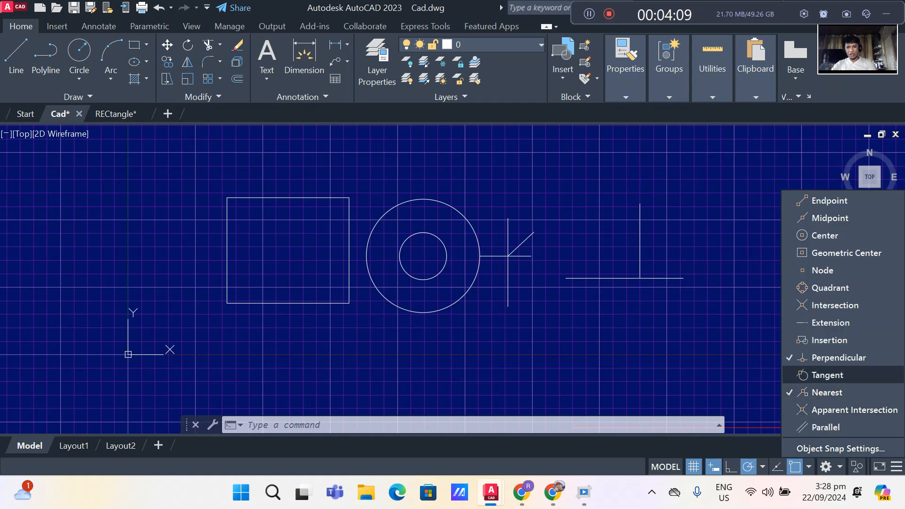
left_click(838, 358)
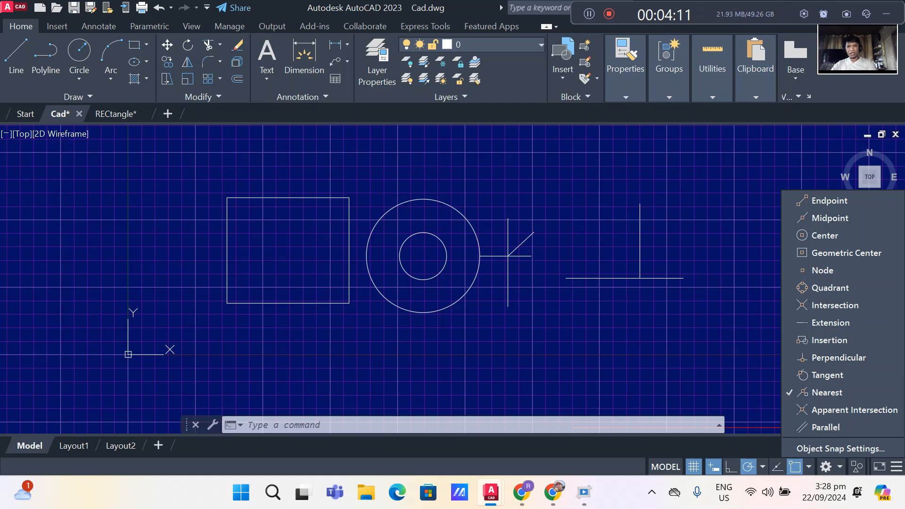
left_click(730, 272)
- Draw a slanted line about 61 units long from below right of the perpendicular lines to a Nearest point on the vertical one
scroll(701, 269, "up", 4)
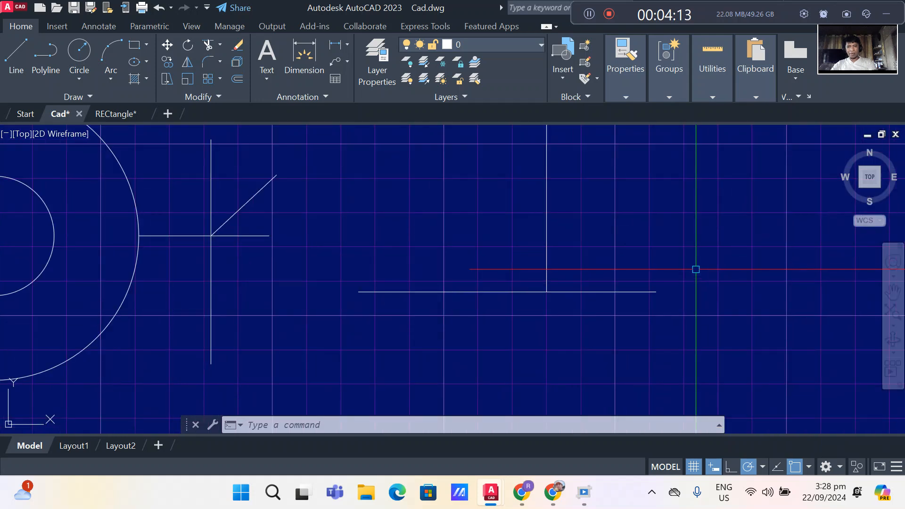
key("Return")
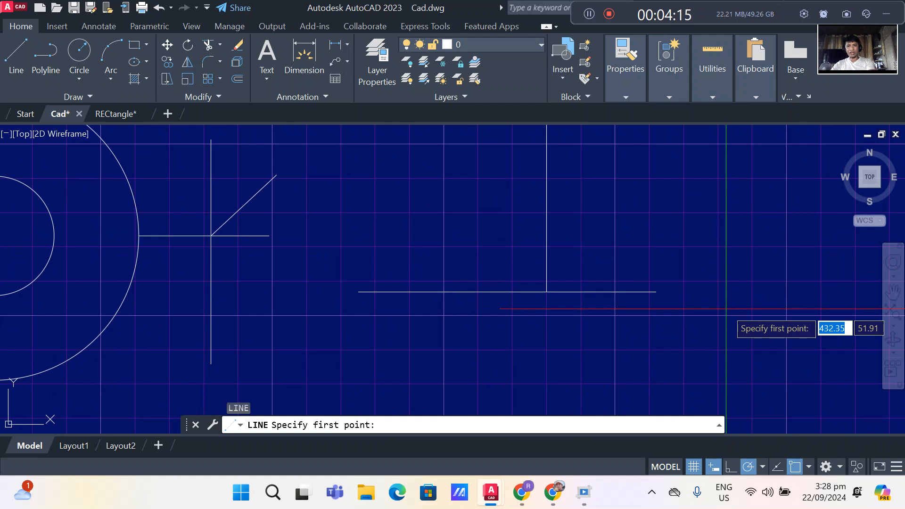
left_click(725, 308)
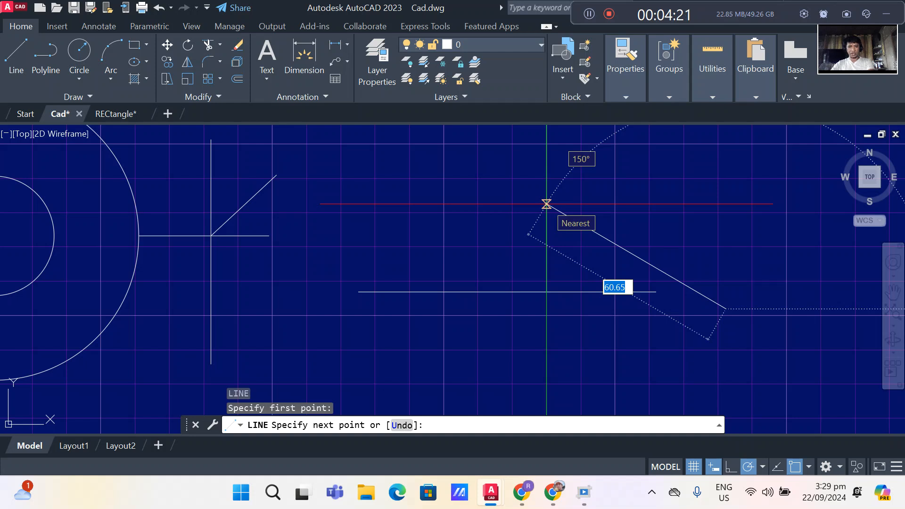
left_click(546, 204)
key("Return")
scroll(615, 220, "down", 2)
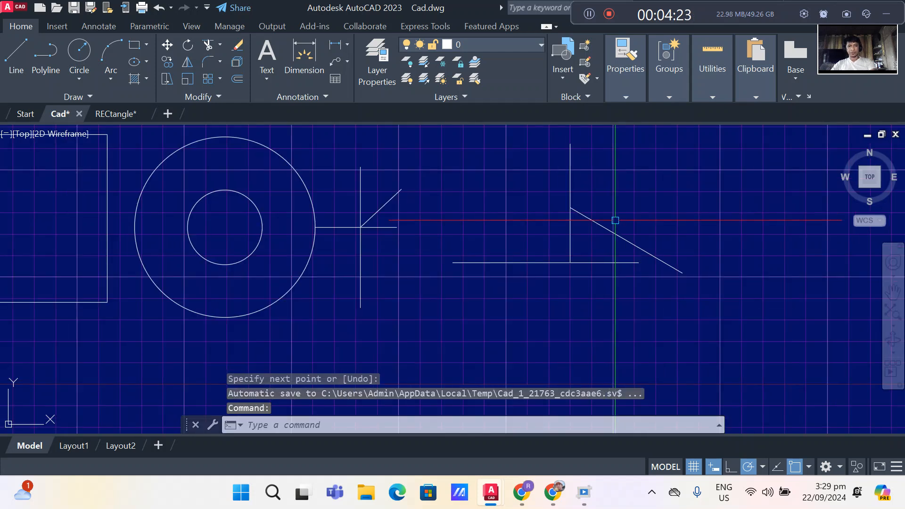
scroll(615, 220, "down", 2)
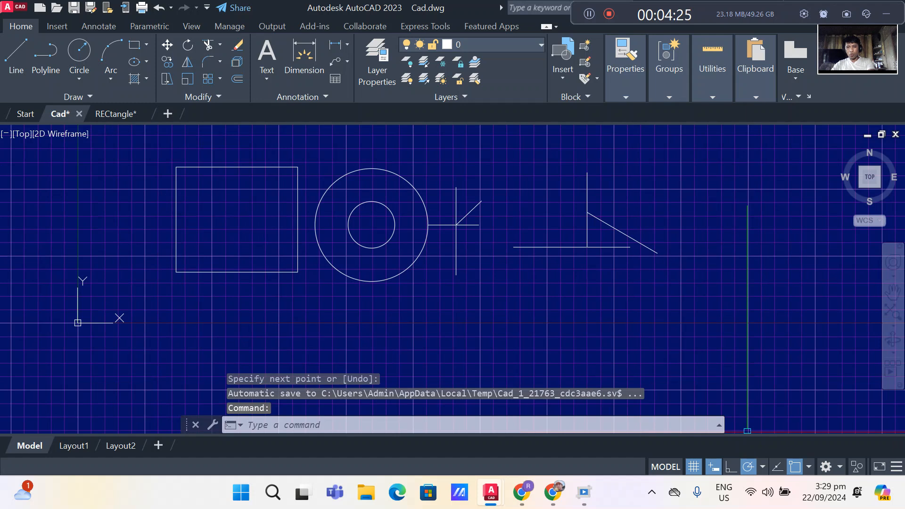
- Disable the Nearest object snap so that no snap mode is active
left_click(762, 466)
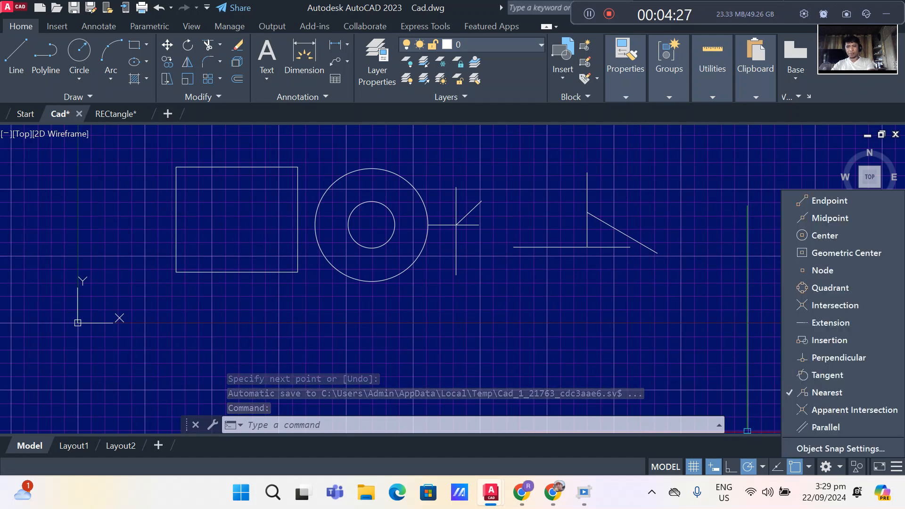
left_click(827, 392)
left_click(712, 348)
scroll(681, 325, "down", 5)
scroll(642, 323, "up", 5)
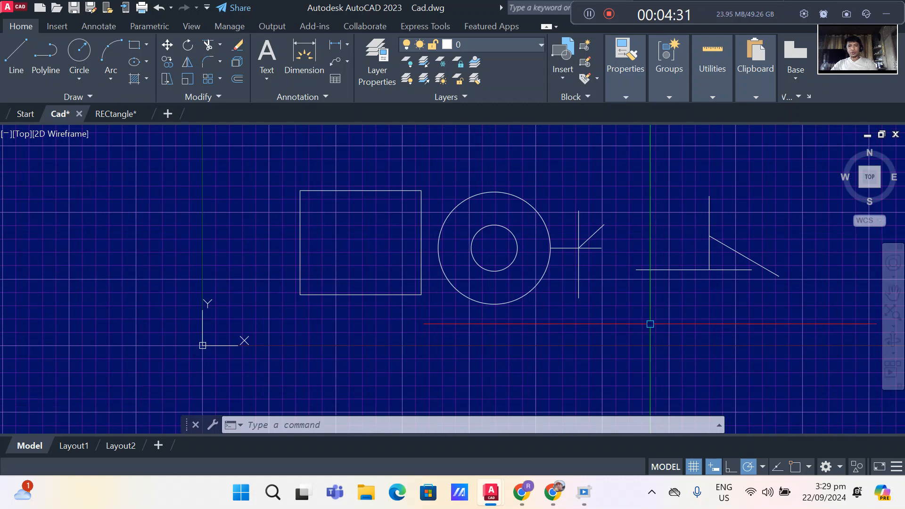
middle_click_drag(646, 323, 602, 325)
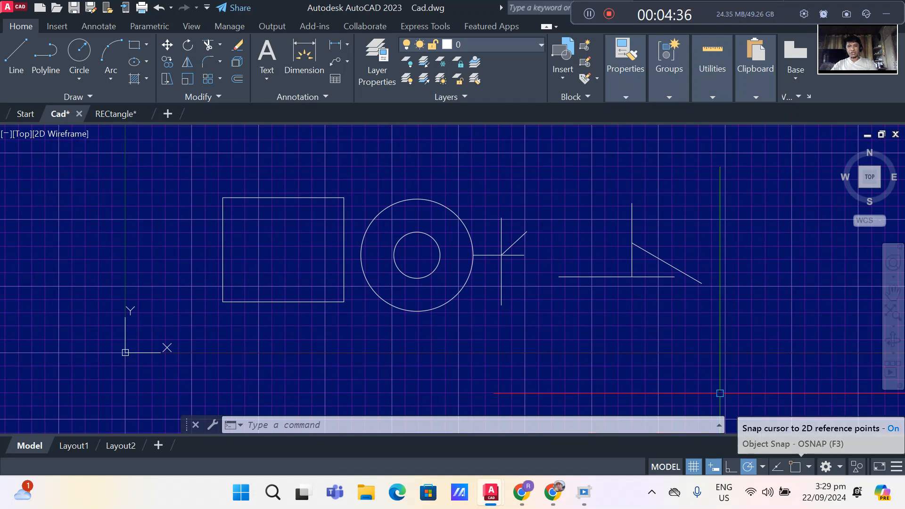
scroll(679, 317, "up", 2)
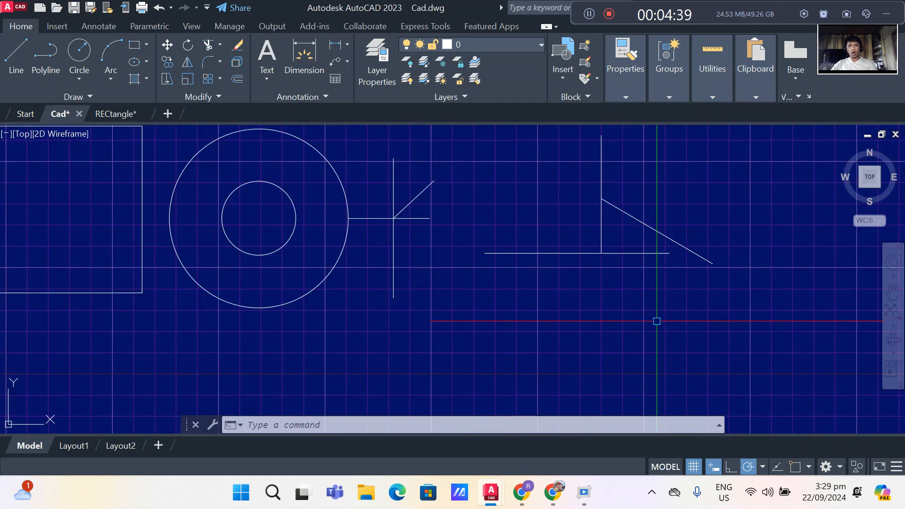
middle_click_drag(656, 323, 632, 338)
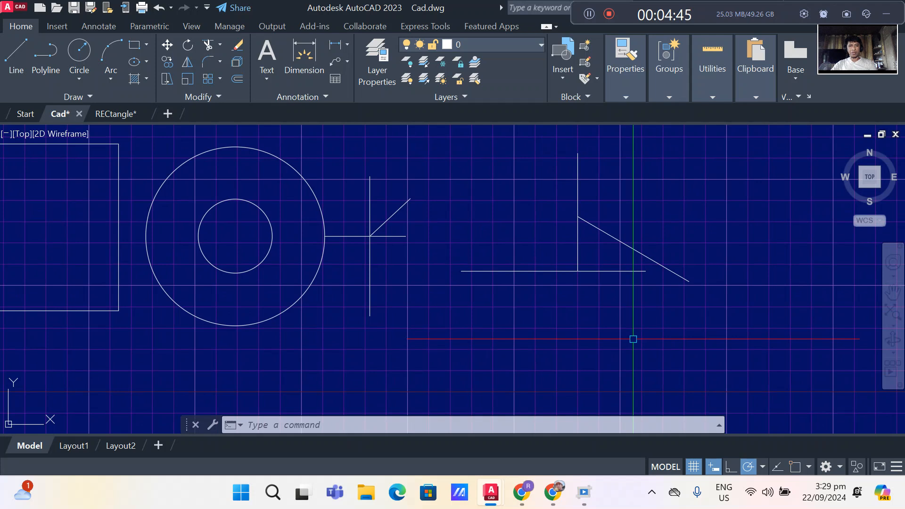
scroll(608, 332, "down", 3)
scroll(591, 329, "up", 3)
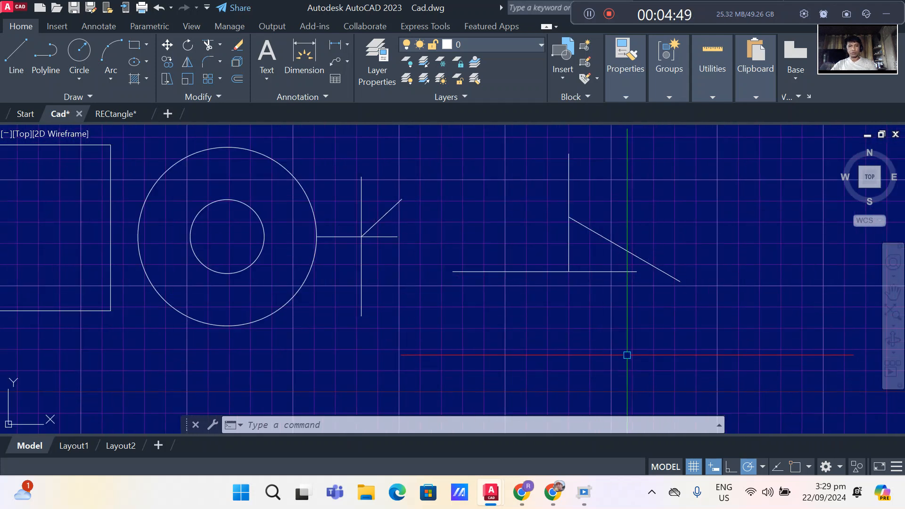
- Draw a slanted line from the concentric circles' center, picked with a one-time Center snap override, to a free point above and beyond the outer circle
scroll(641, 354, "down", 3)
scroll(379, 319, "up", 3)
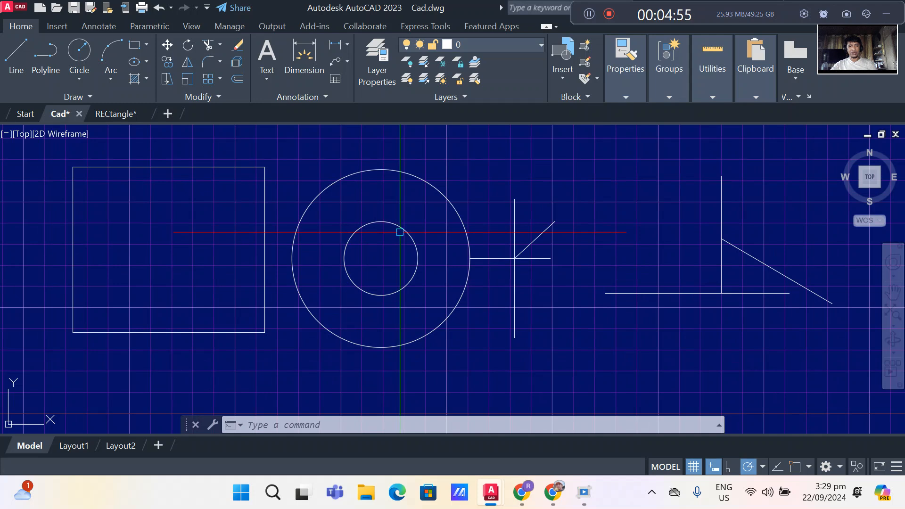
scroll(378, 251, "down", 2)
scroll(390, 243, "up", 2)
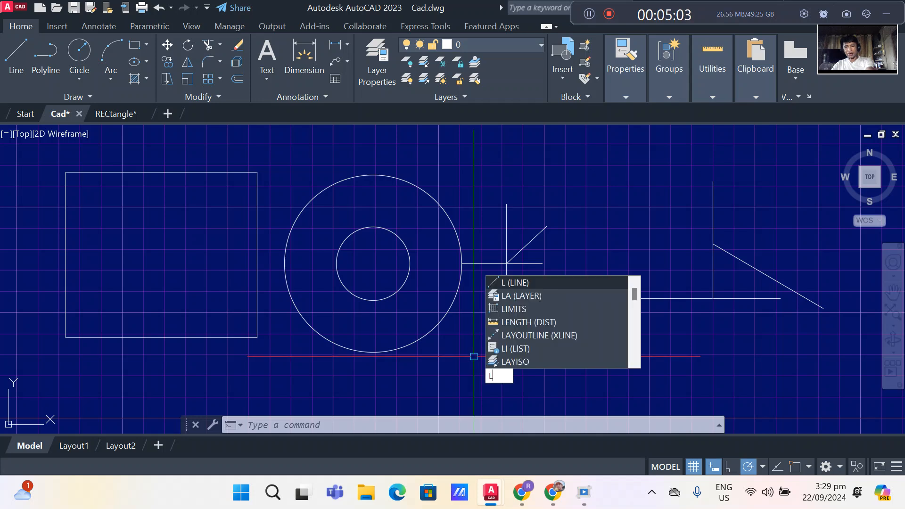
key("Return")
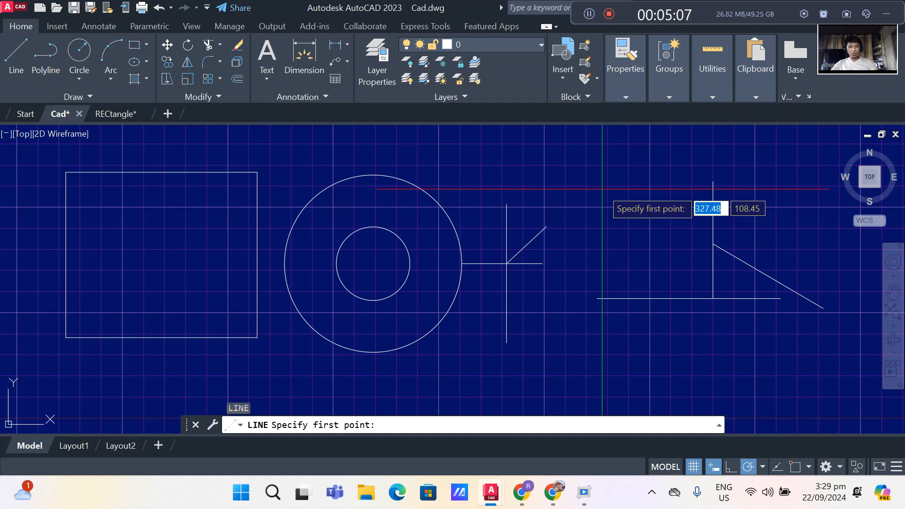
right_click(602, 188, "shift")
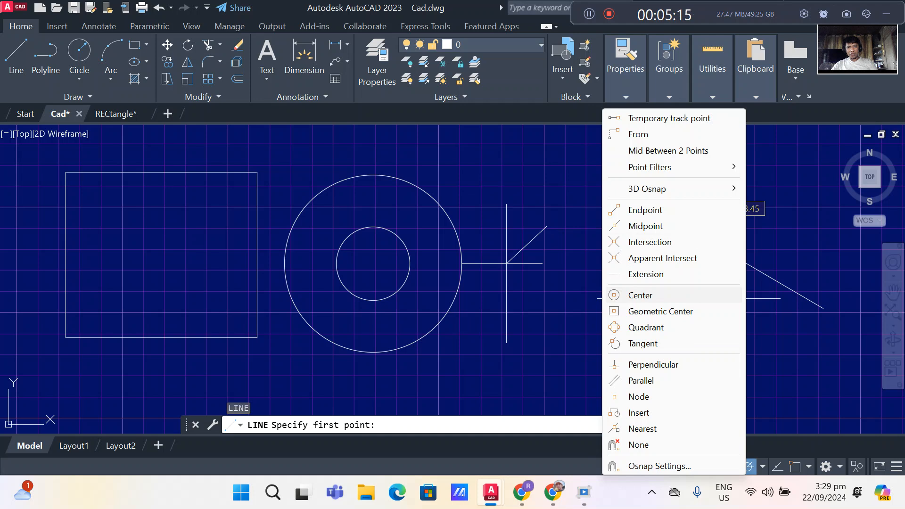
left_click(612, 295)
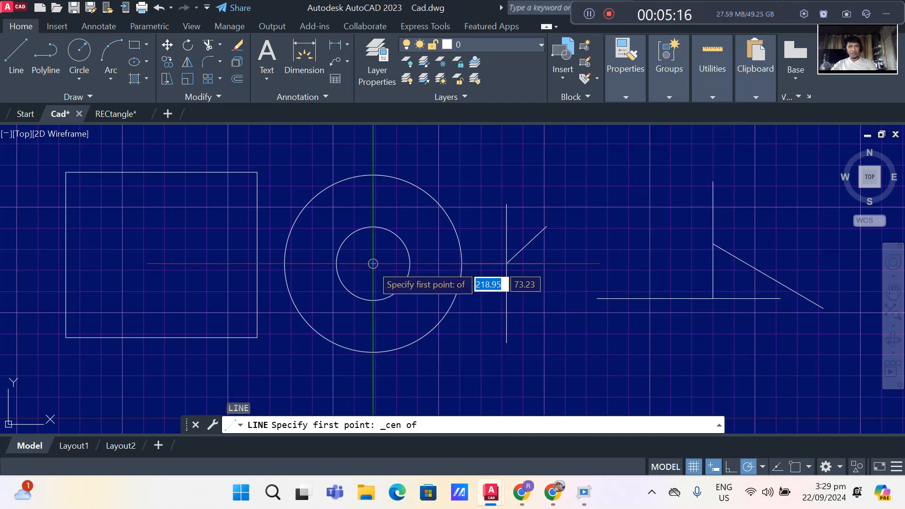
left_click(373, 263)
left_click(523, 146)
key("Return")
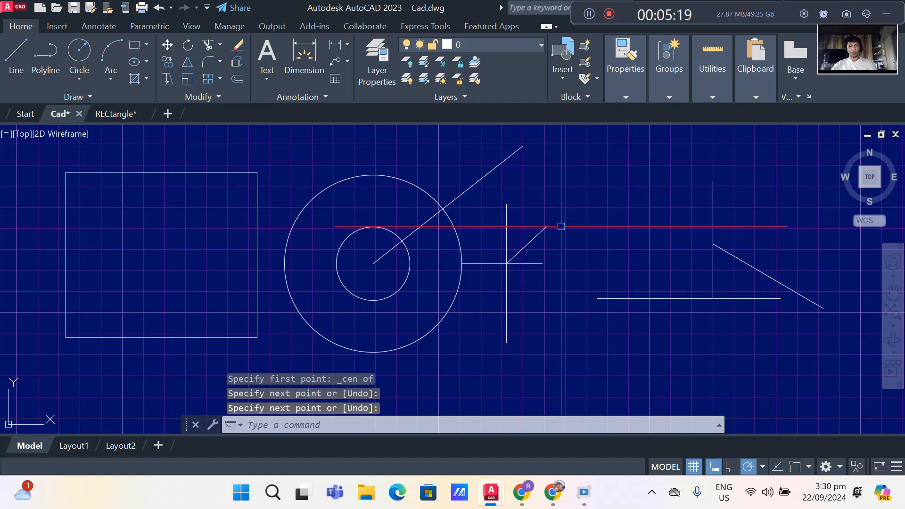
- Enable the Endpoint object snap and draw a separate upward-slanting line in the empty area below the circles
right_click(701, 412, "shift")
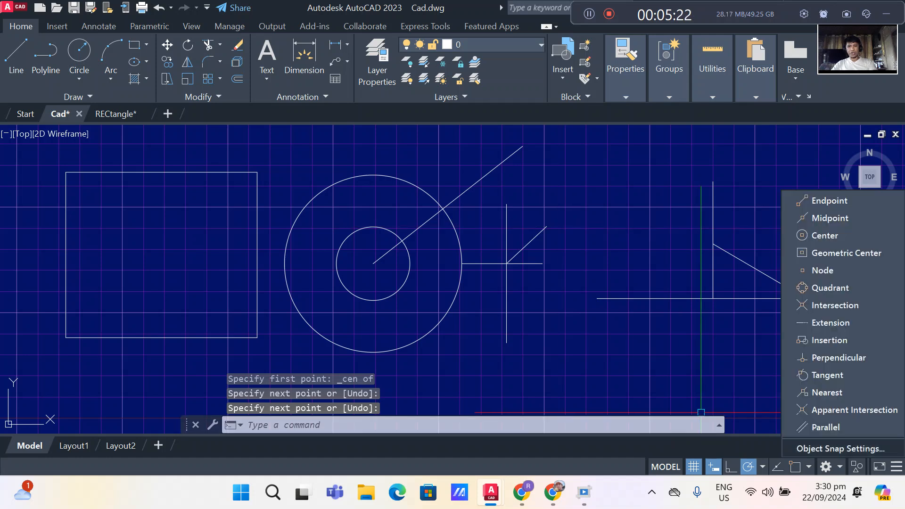
left_click(829, 201)
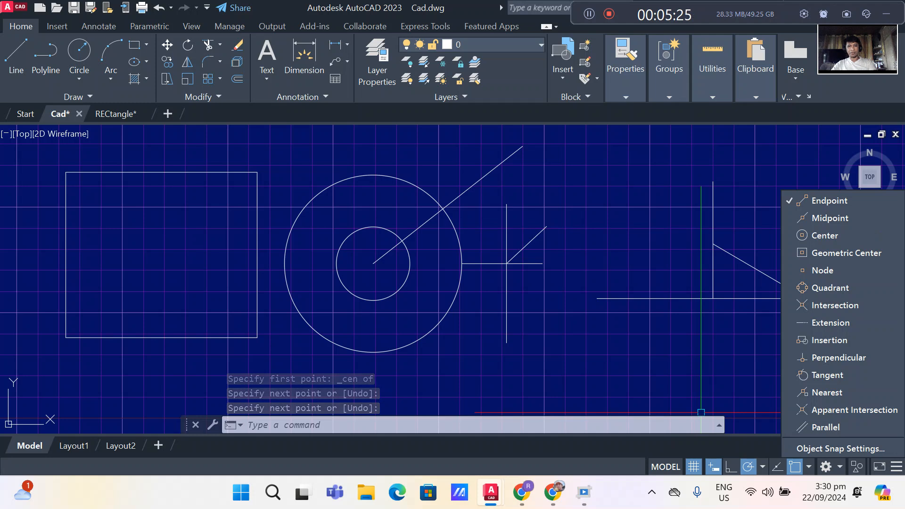
scroll(599, 233, "down", 4)
scroll(626, 266, "up", 4)
scroll(626, 265, "down", 3)
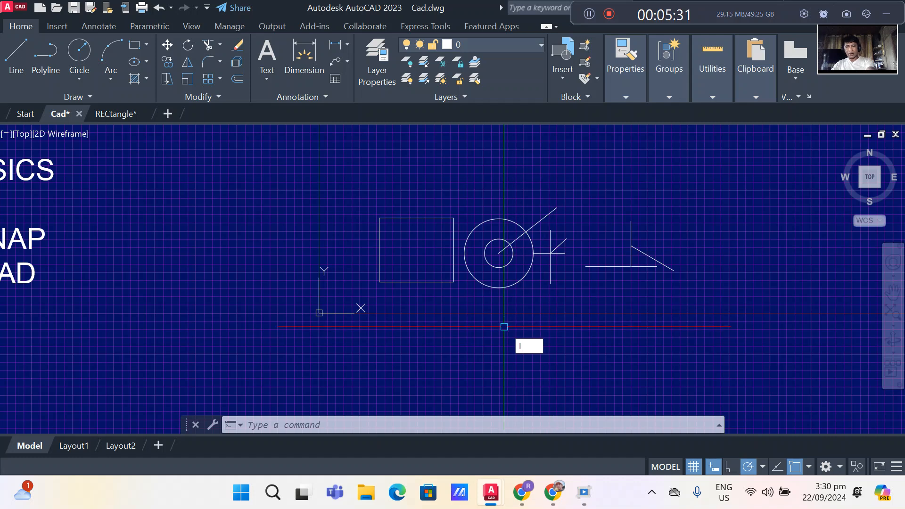
key("Return")
left_click(507, 362)
left_click(581, 317)
key("Return")
- Enable the Midpoint object snap in addition to Endpoint
scroll(565, 349, "down", 2)
scroll(560, 363, "up", 4)
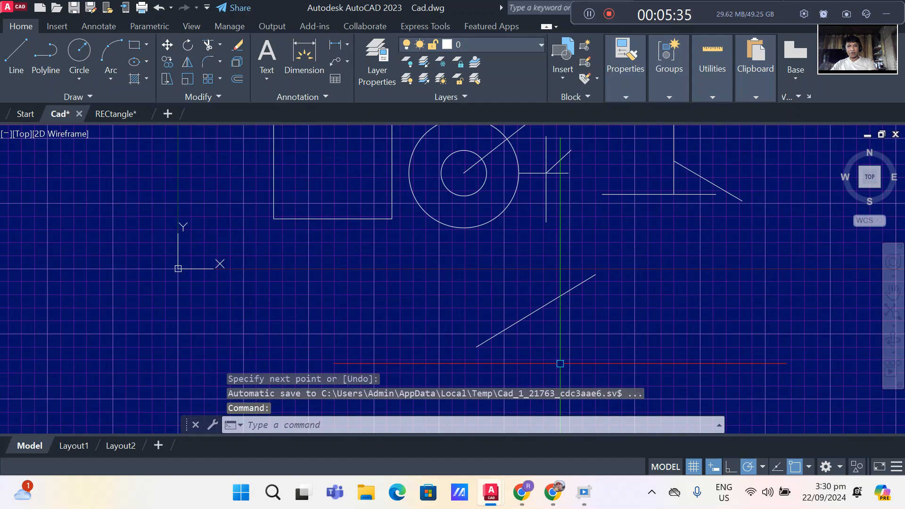
scroll(560, 364, "up", 2)
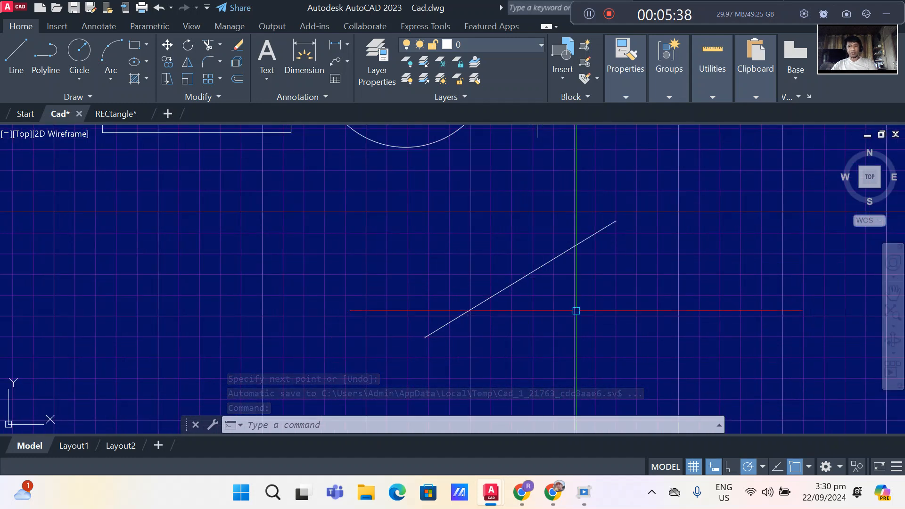
left_click(809, 467)
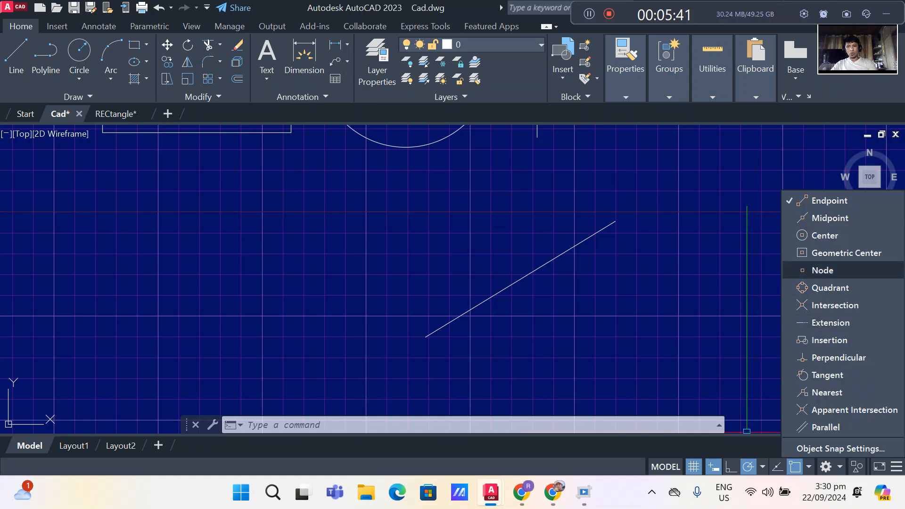
left_click(818, 218)
- Draw a line from the separate slanted line's midpoint, picked with a one-time Midpoint snap override, to a free point at its lower right
scroll(608, 287, "down", 2)
scroll(611, 295, "up", 2)
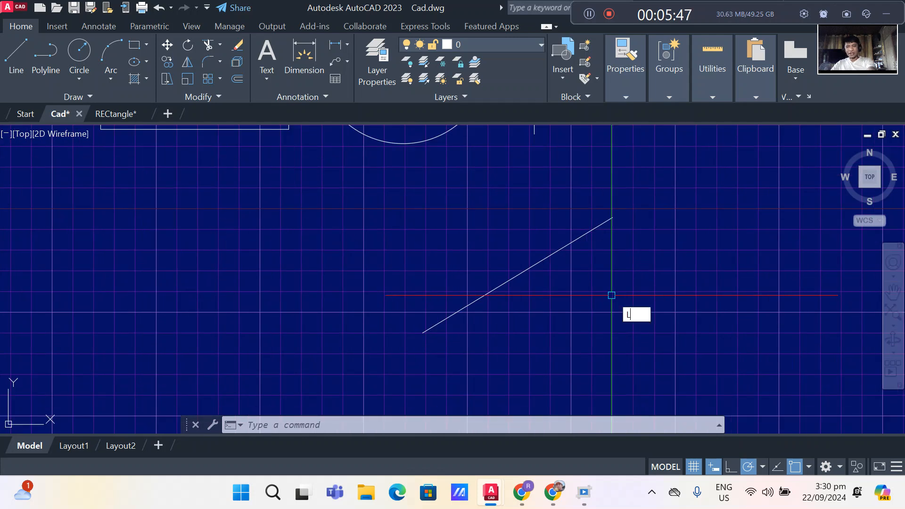
key("Return")
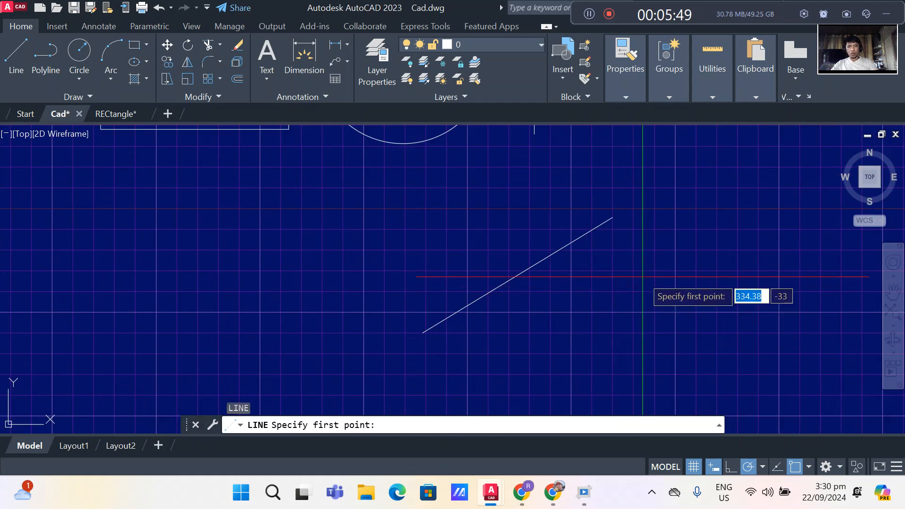
right_click(642, 277, "shift")
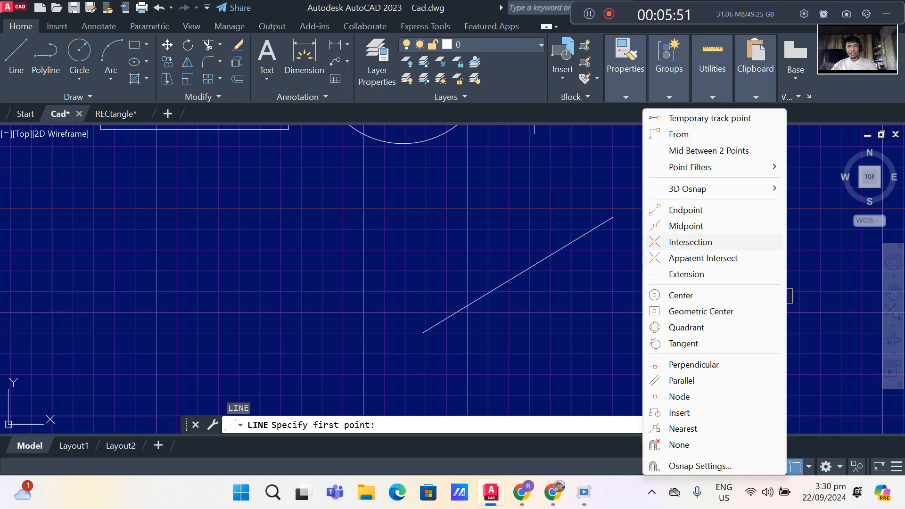
left_click(685, 226)
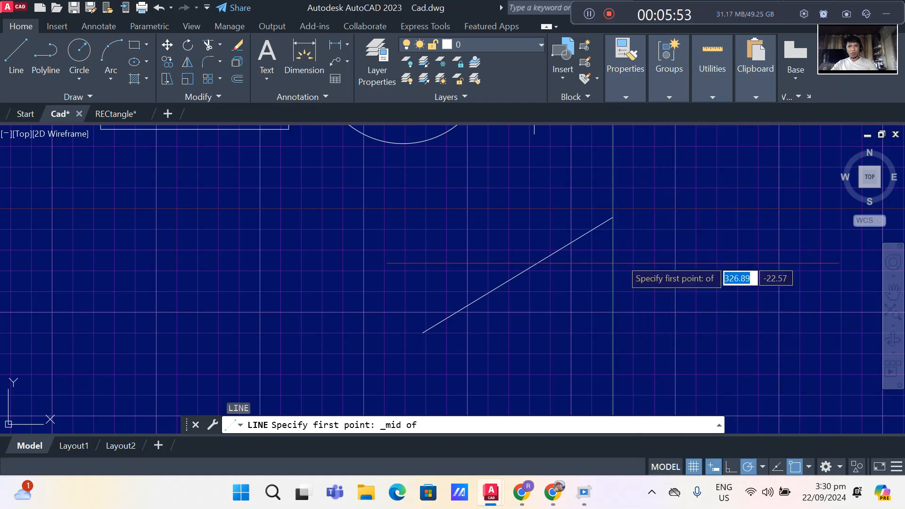
left_click(517, 274)
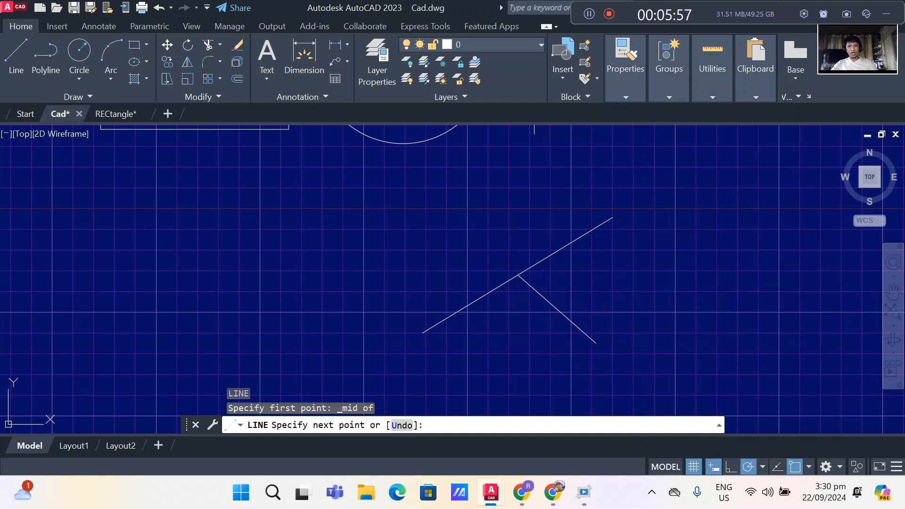
left_click(595, 342)
key("Return")
scroll(626, 326, "down", 5)
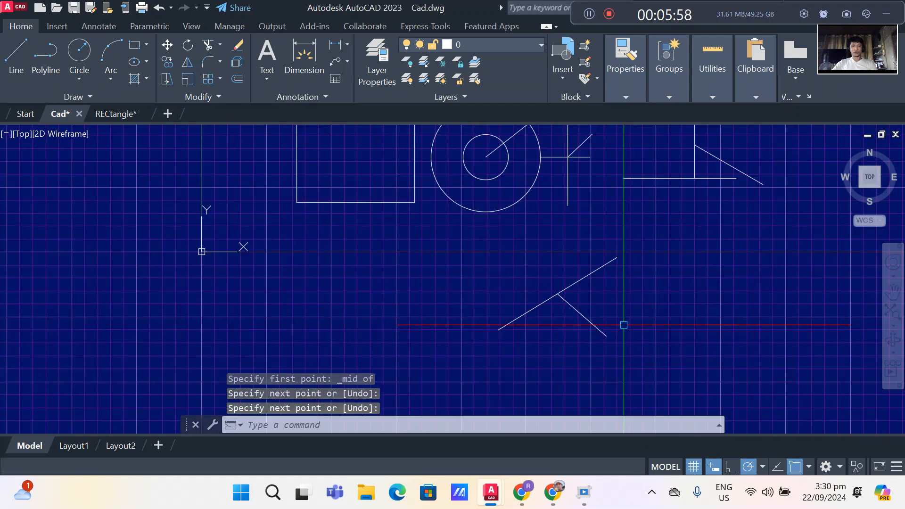
middle_click_drag(383, 272, 589, 280)
scroll(446, 248, "up", 4)
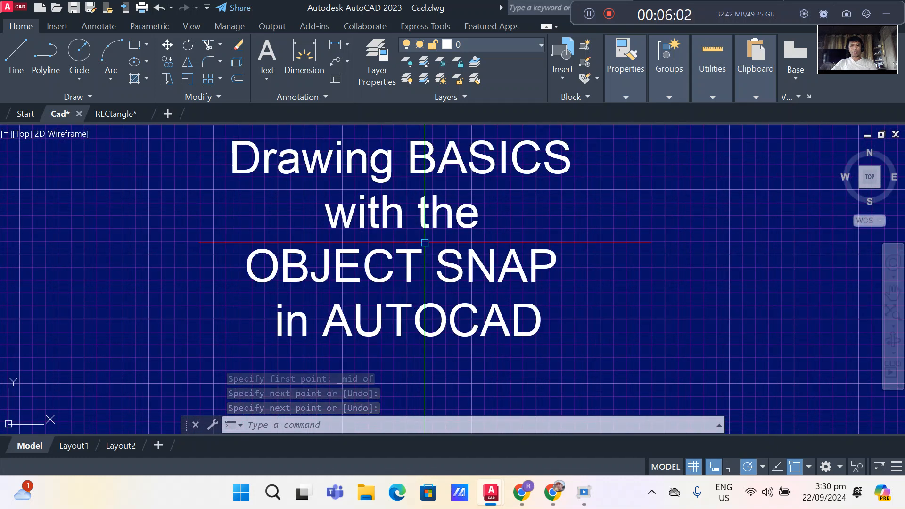
middle_click_drag(427, 241, 486, 252)
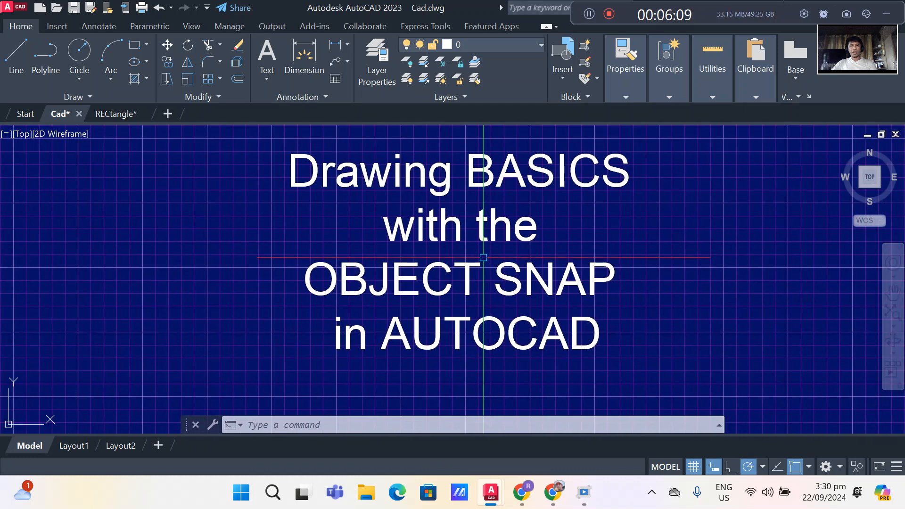
middle_click_drag(483, 258, 478, 270)
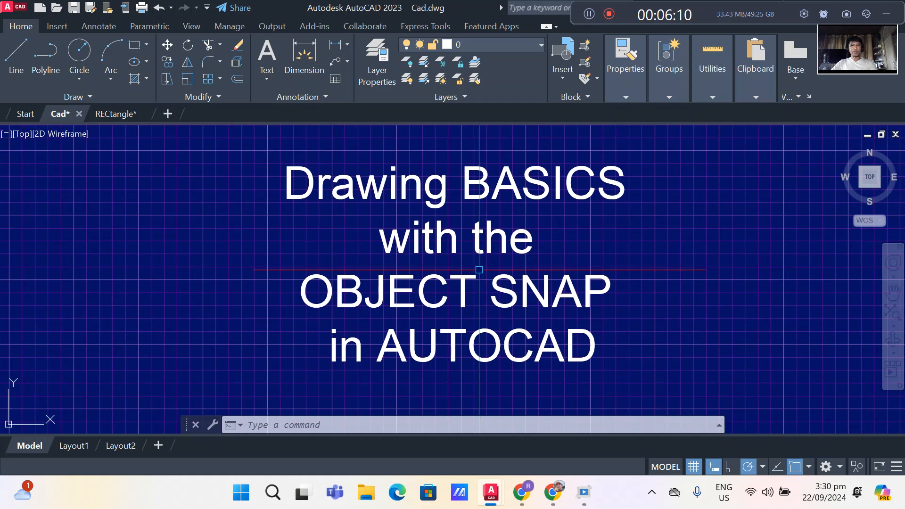